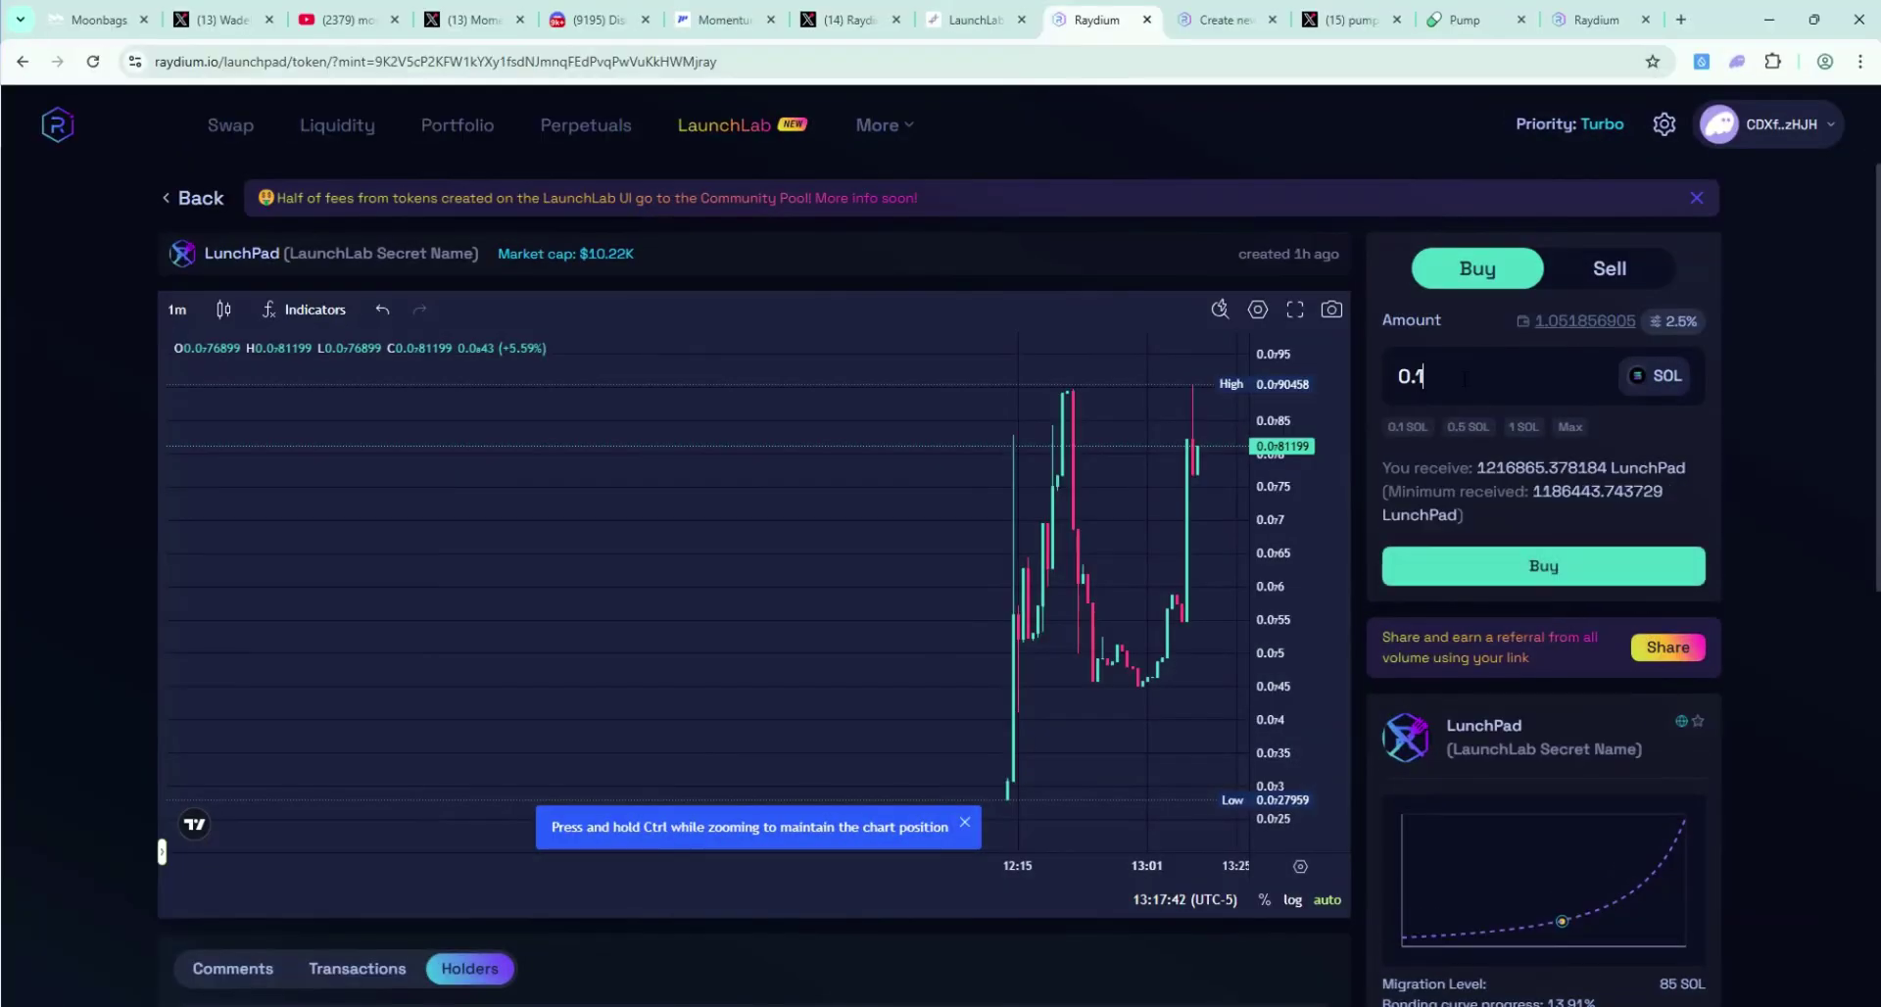
# Buy LunchPad with 0.1 SOL and open the Phantom wallet extension to check the token holdings
pyautogui.click(1566, 576)
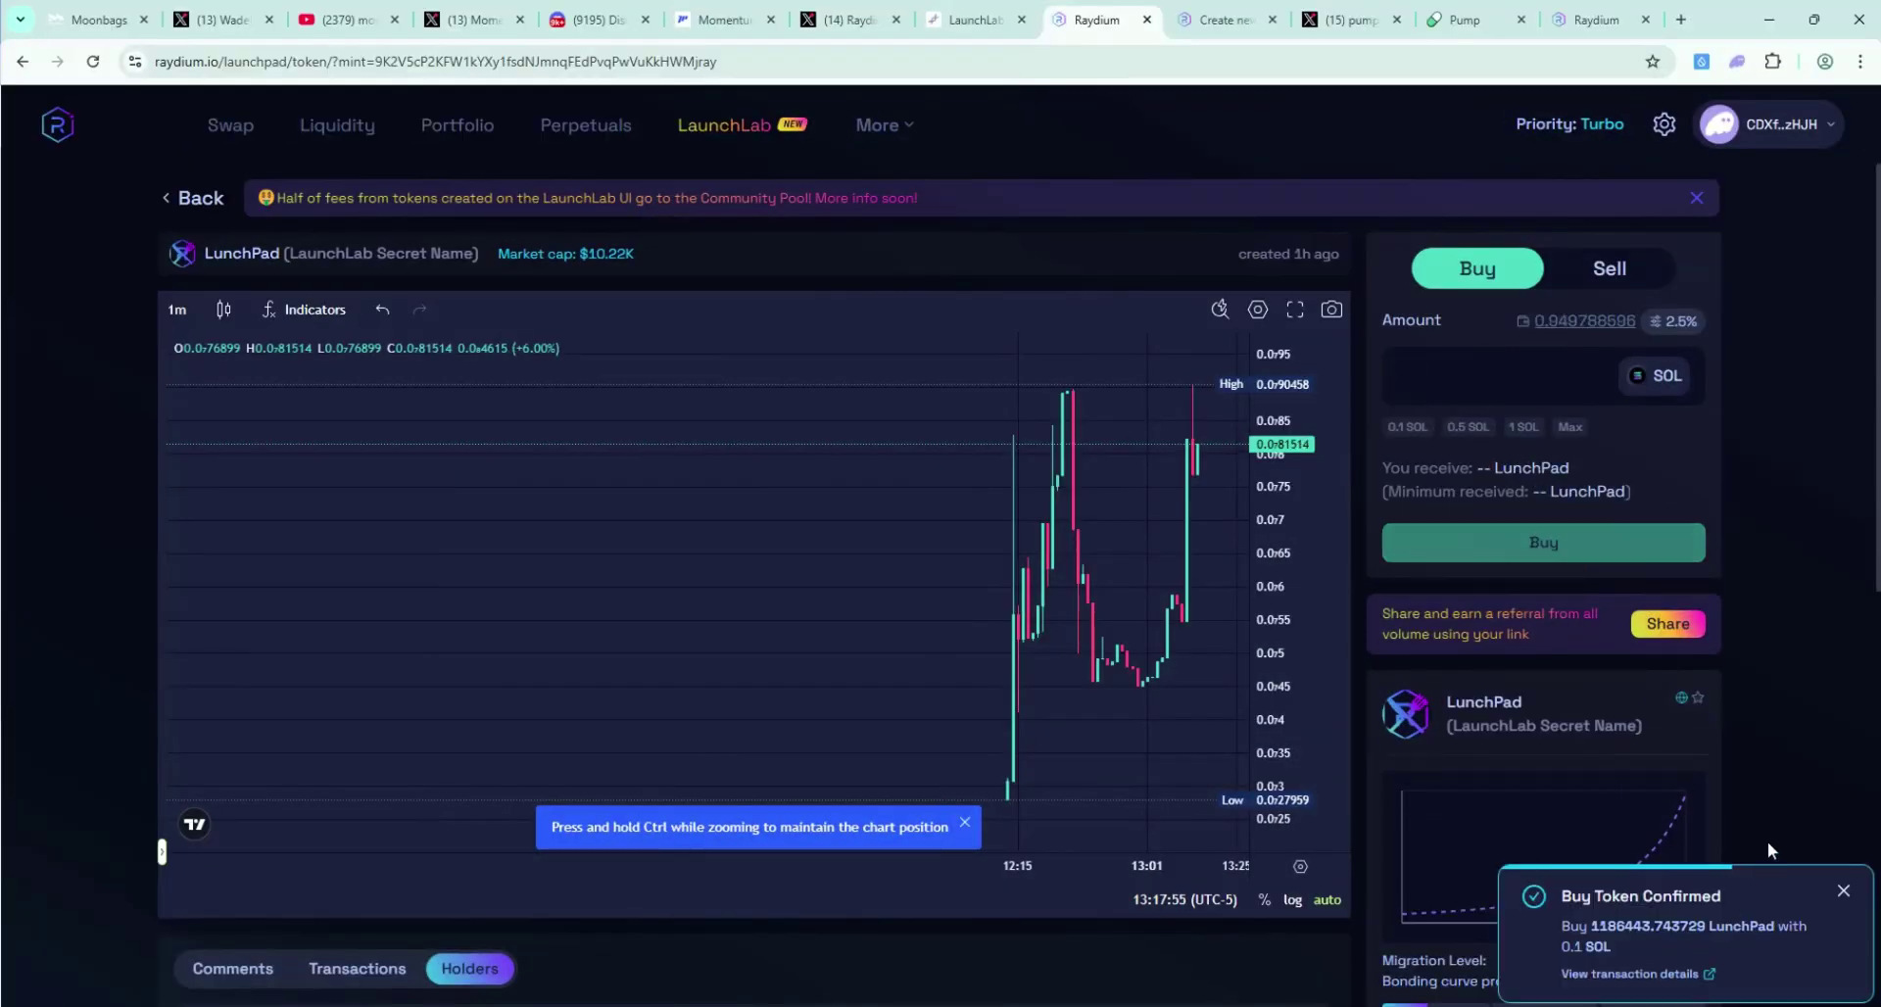
pyautogui.click(1737, 61)
pyautogui.scroll(-5, 1605, 391)
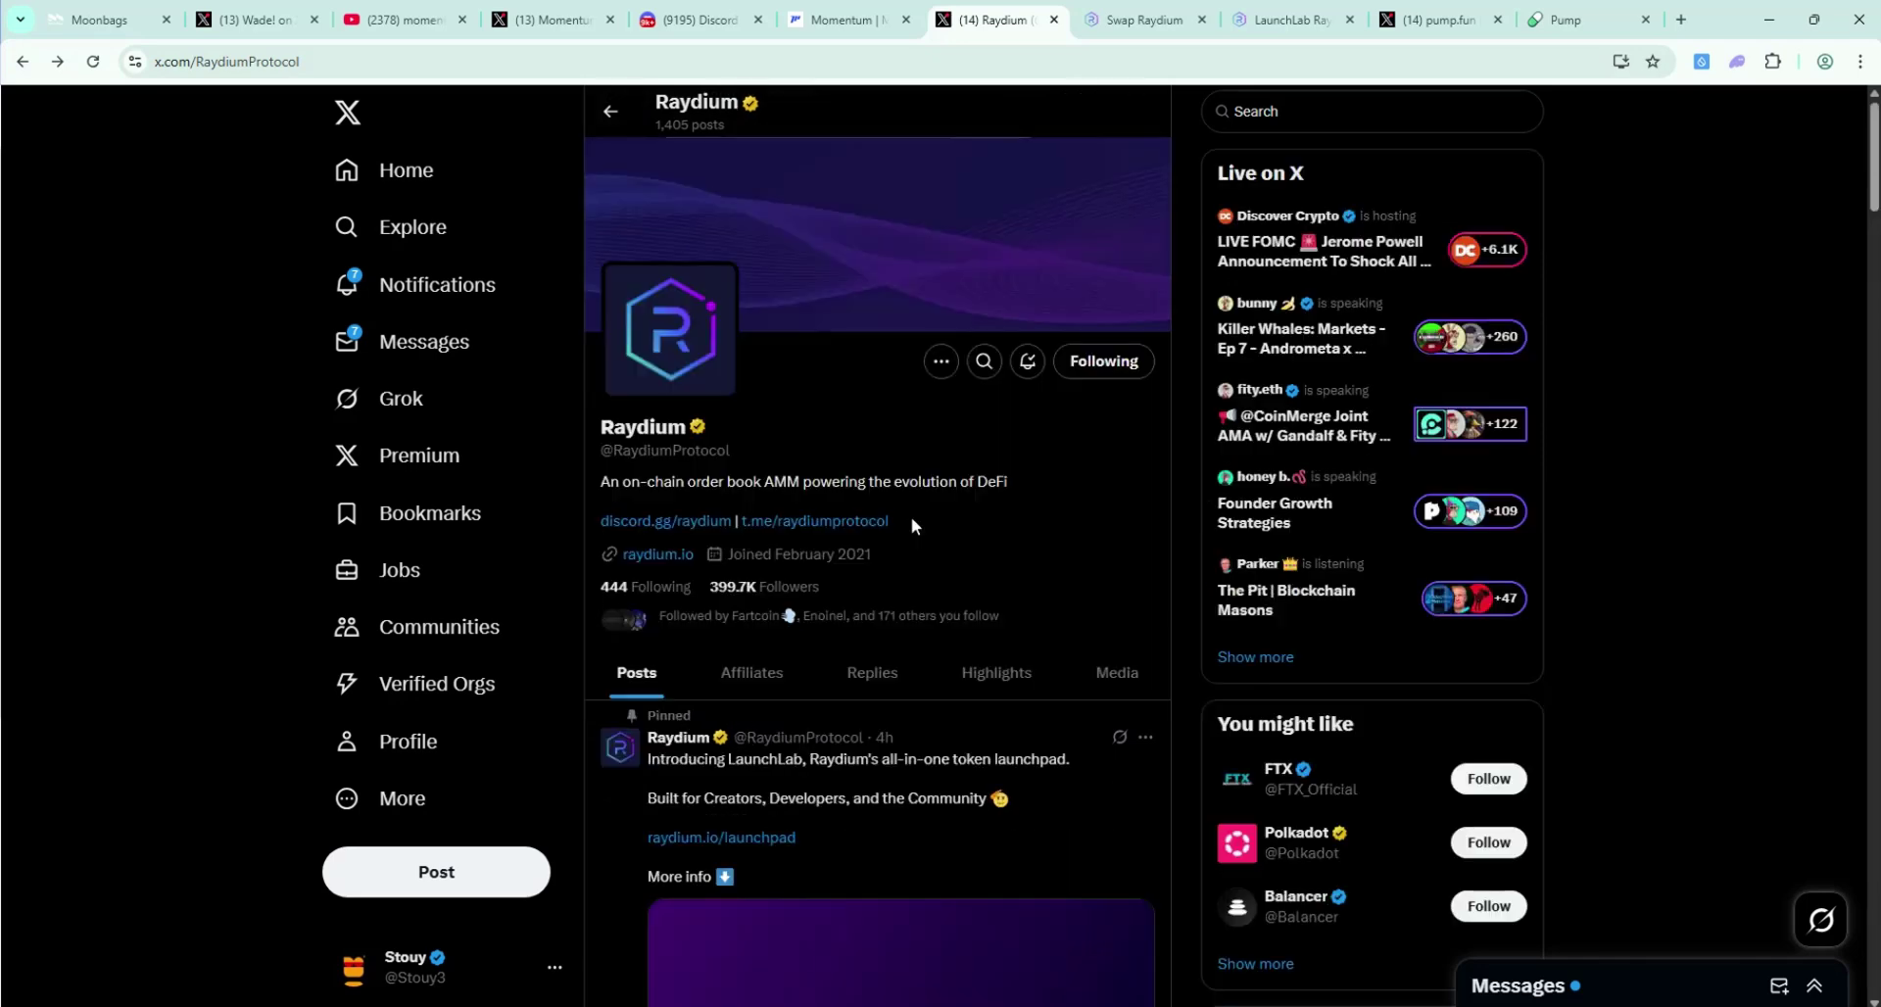
# Read Raydium's pinned LaunchLab announcement thread on X and open the linked LaunchLab documentation
pyautogui.scroll(-3, 912, 529)
pyautogui.click(1043, 528)
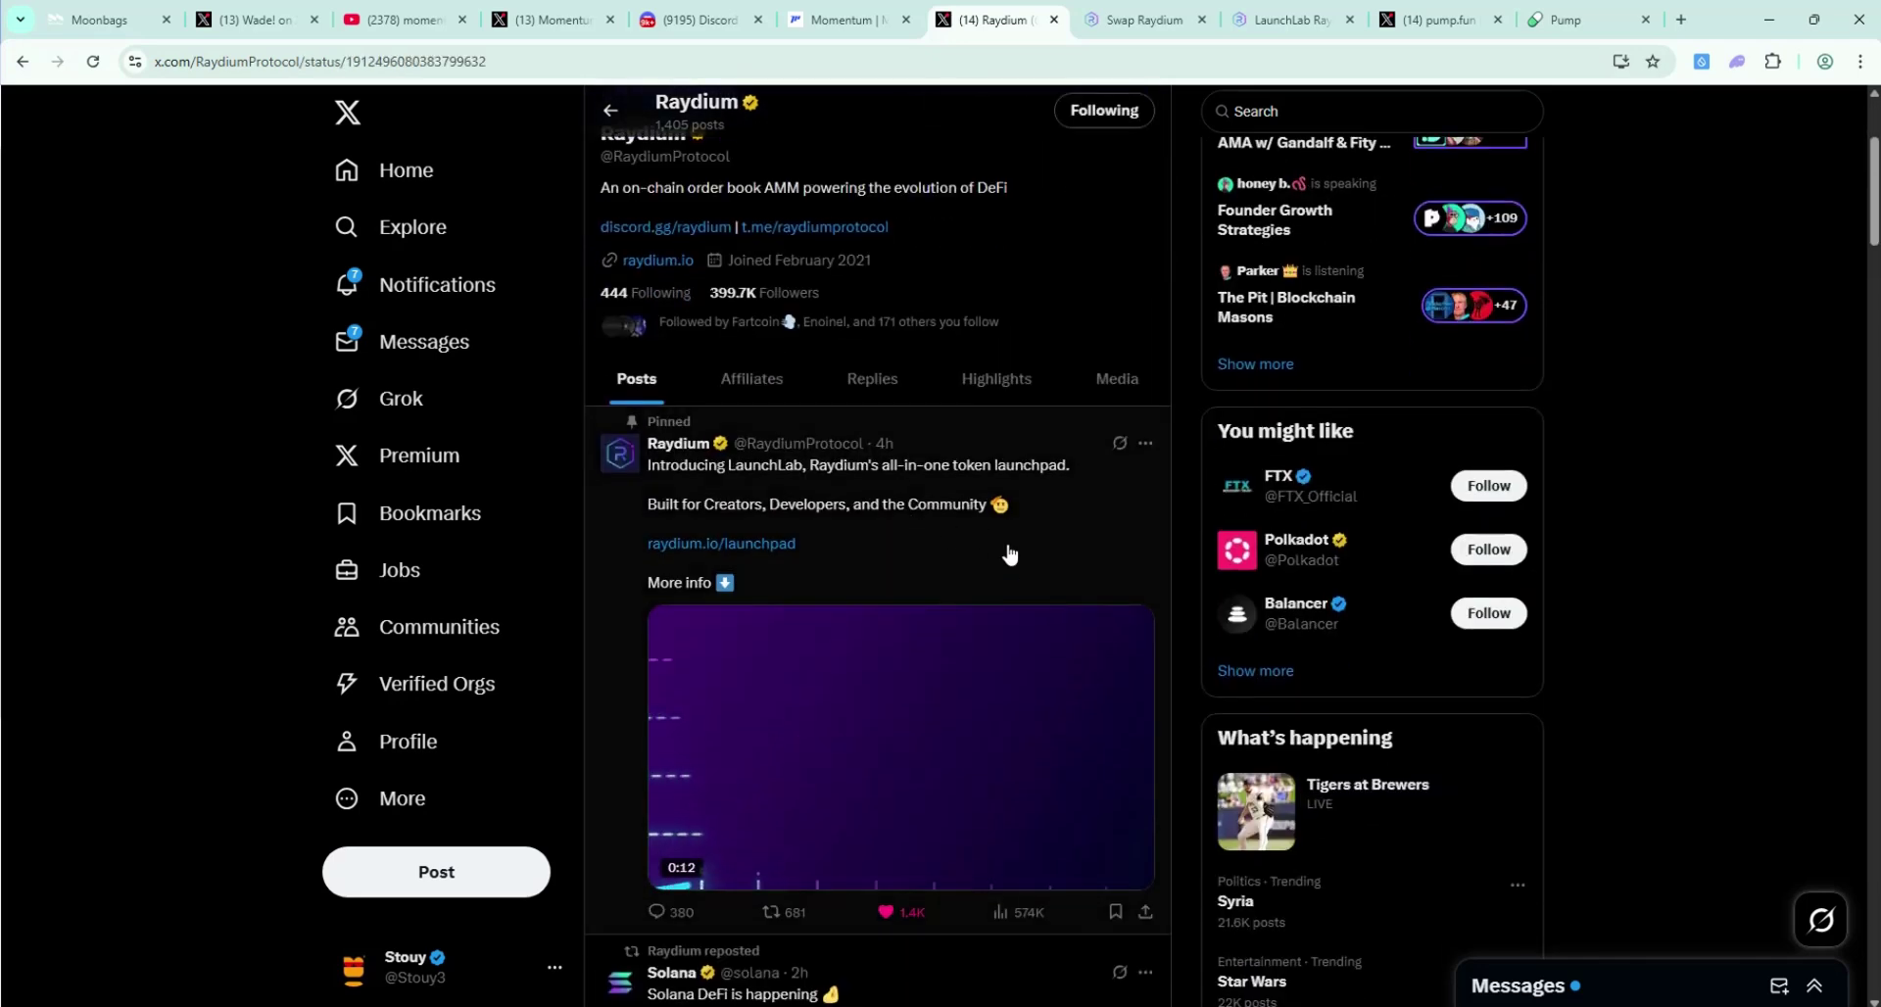
pyautogui.scroll(-5, 1024, 573)
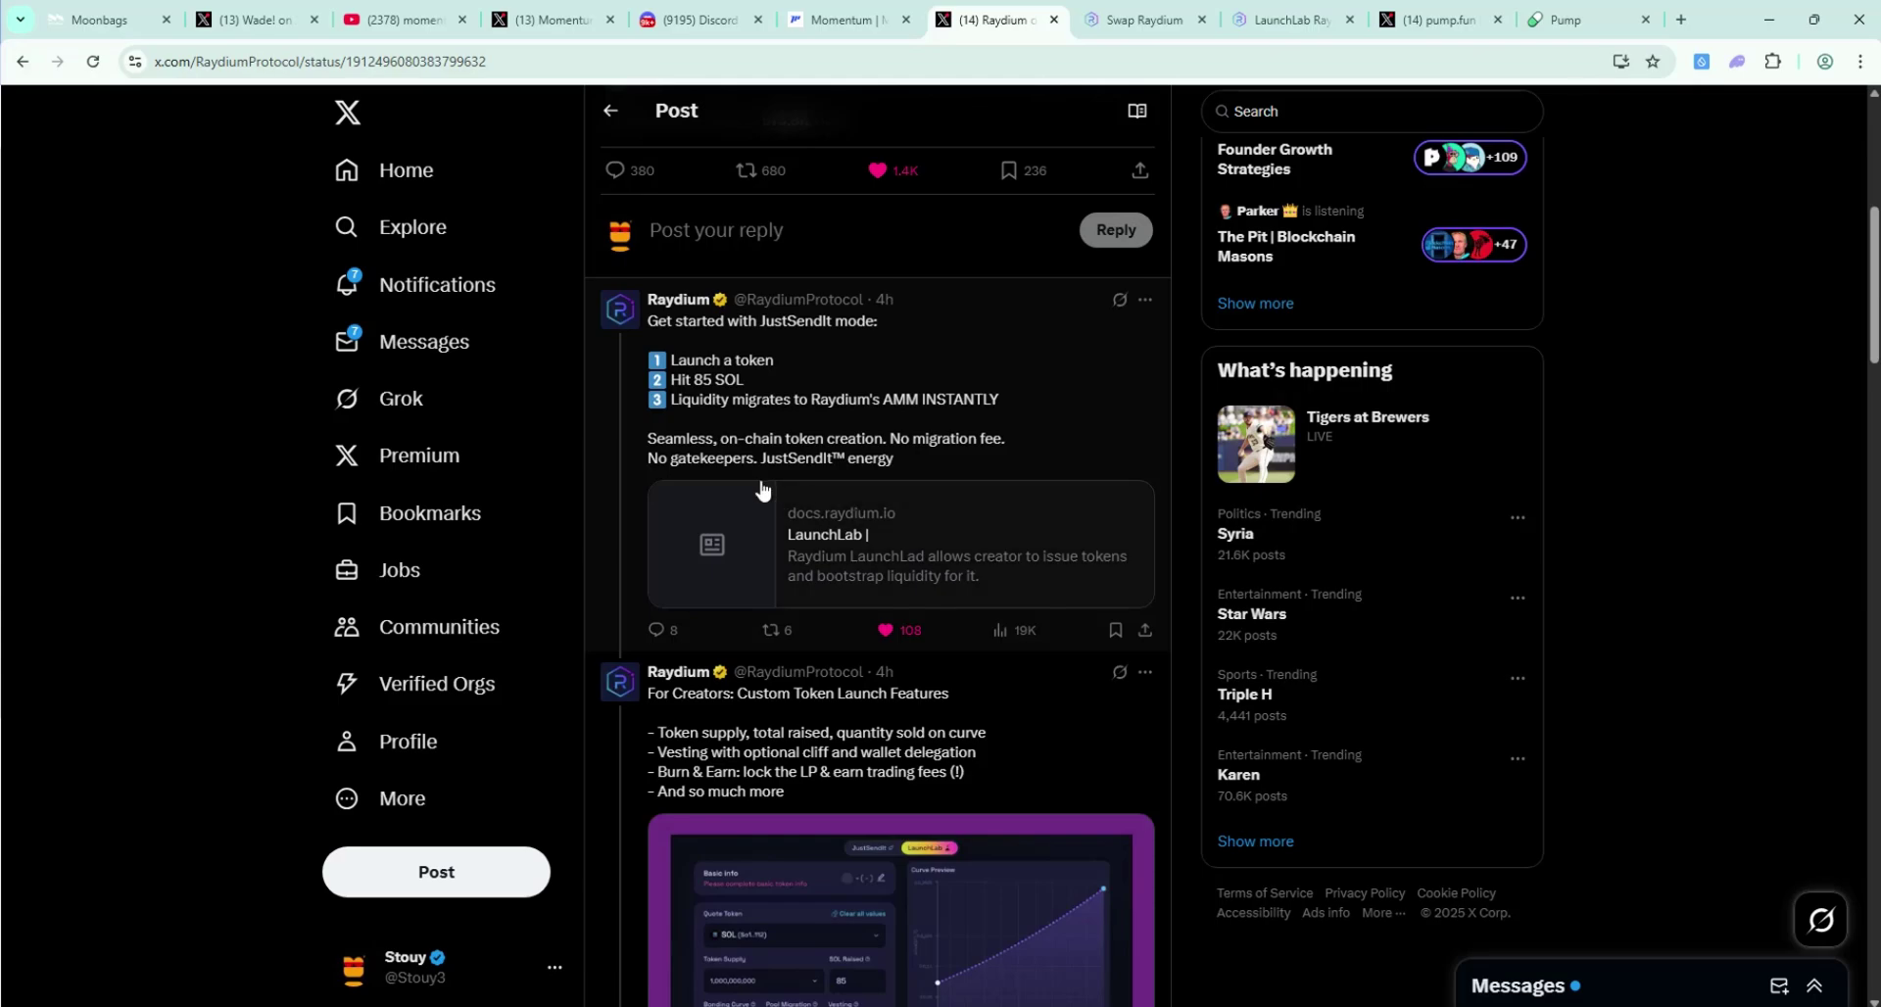
pyautogui.click(887, 559)
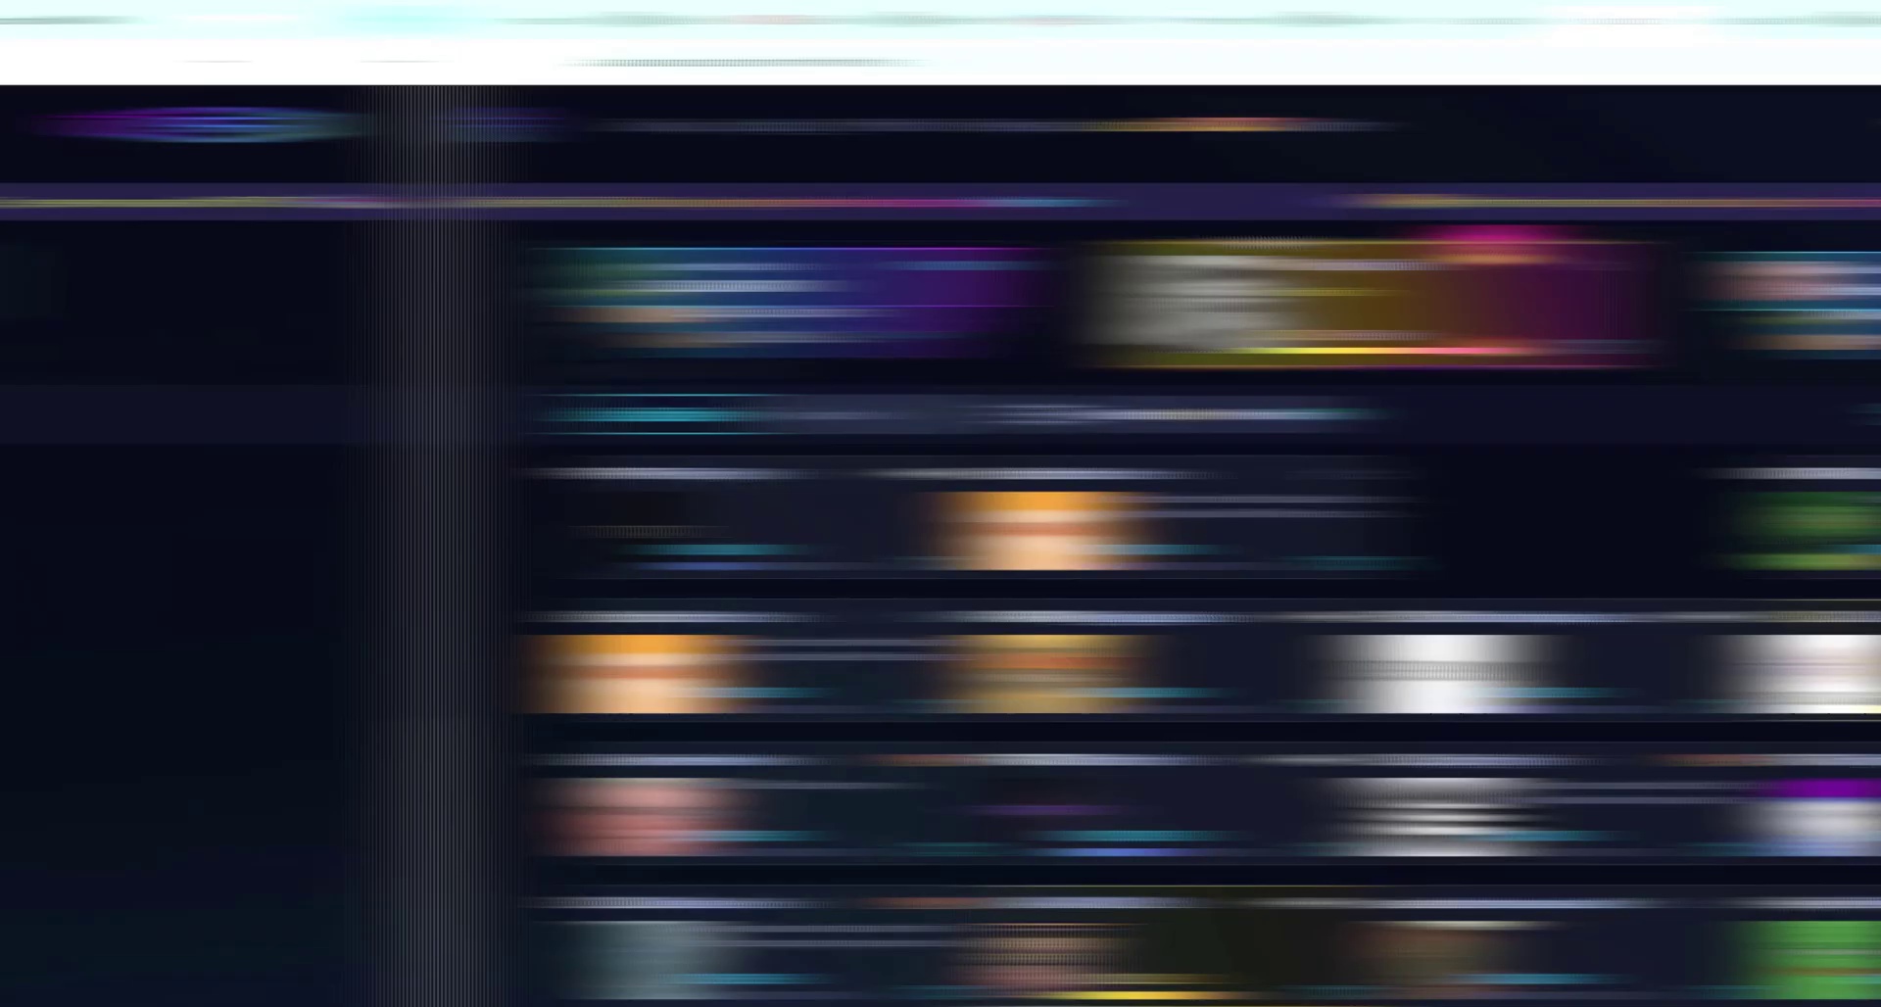
# Connect the Phantom wallet to Raydium from the LaunchLab page
pyautogui.click(1770, 123)
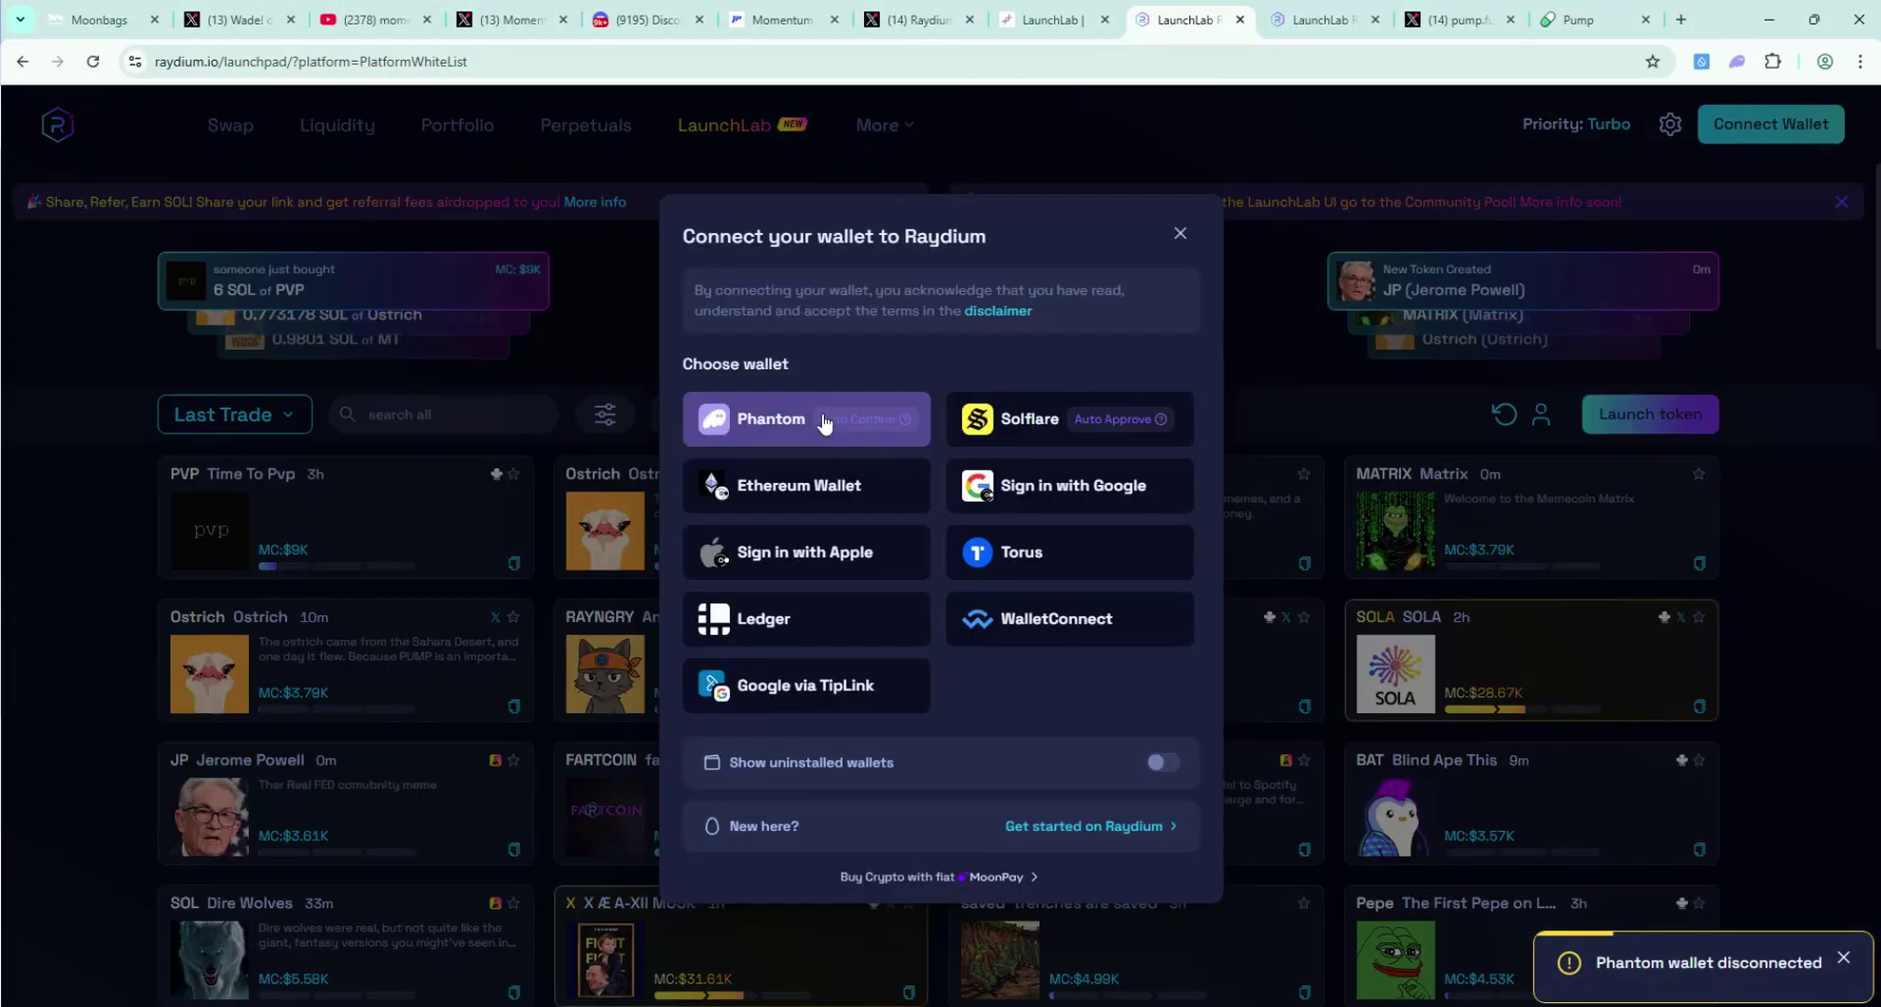
pyautogui.click(823, 422)
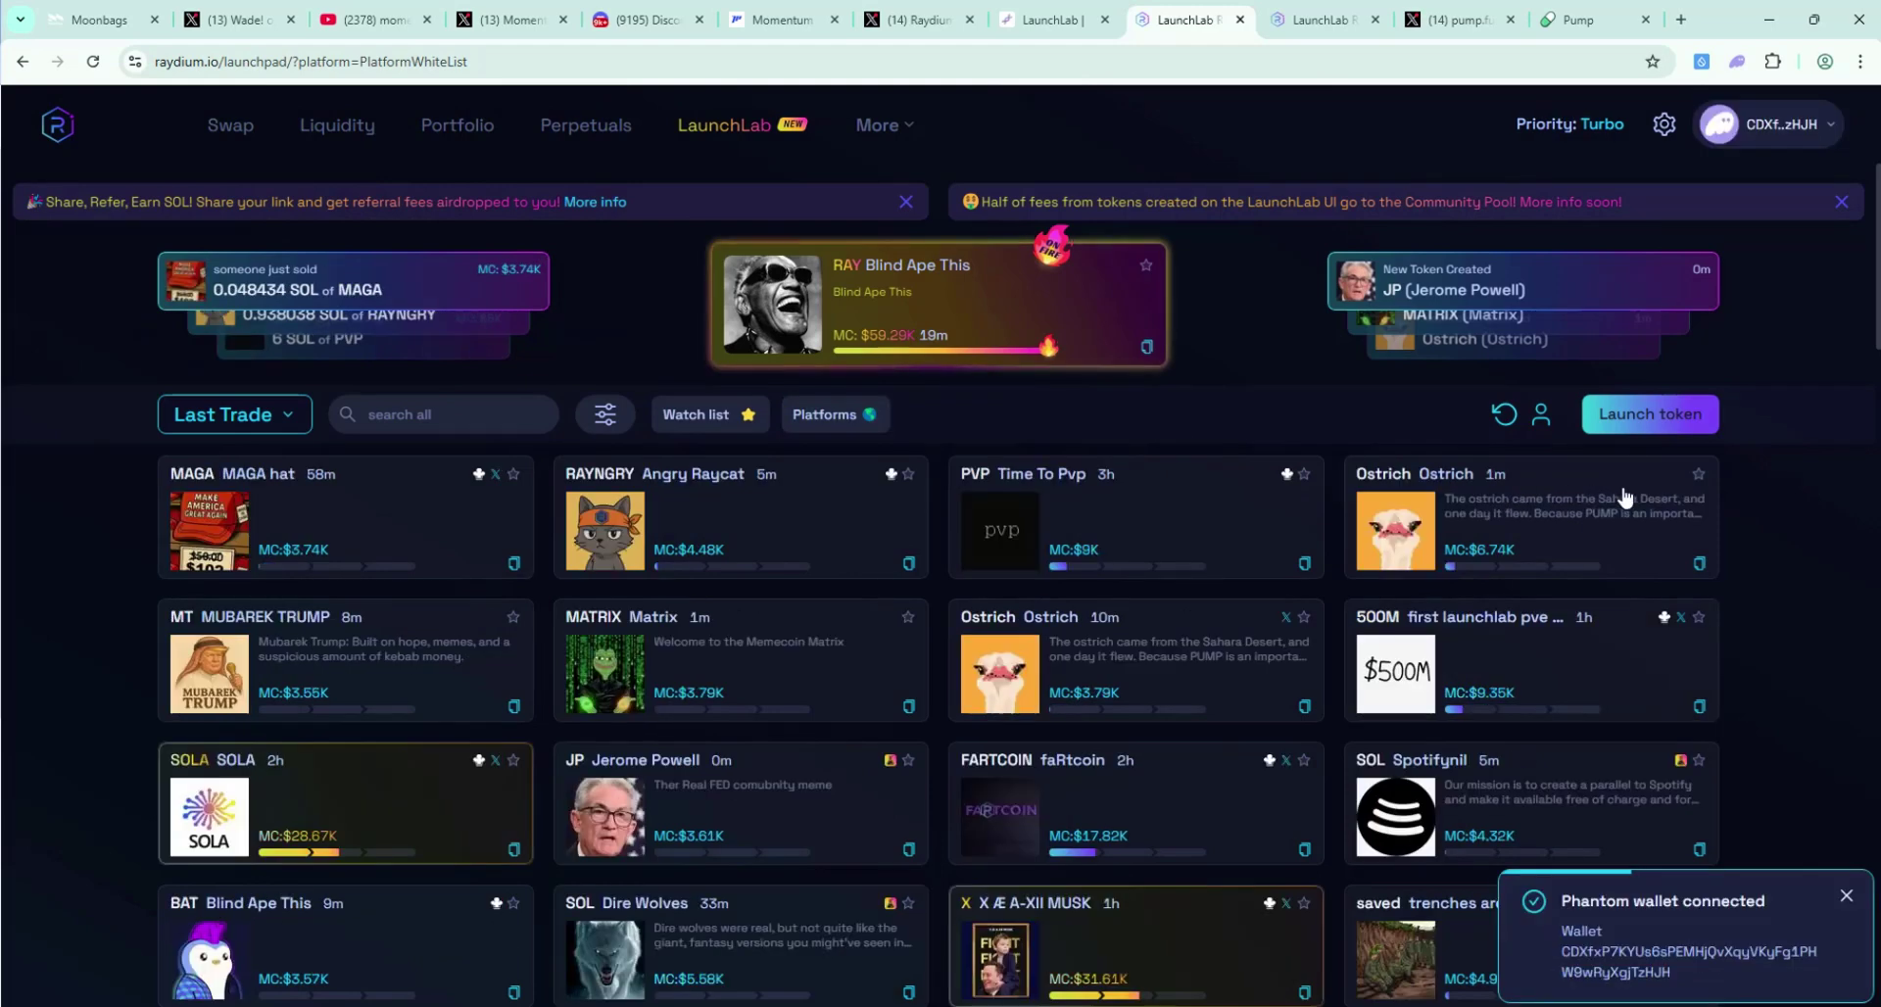
# Open the token creation form and go through the name, ticker and description fields of JustSendIt mode
pyautogui.click(1656, 417)
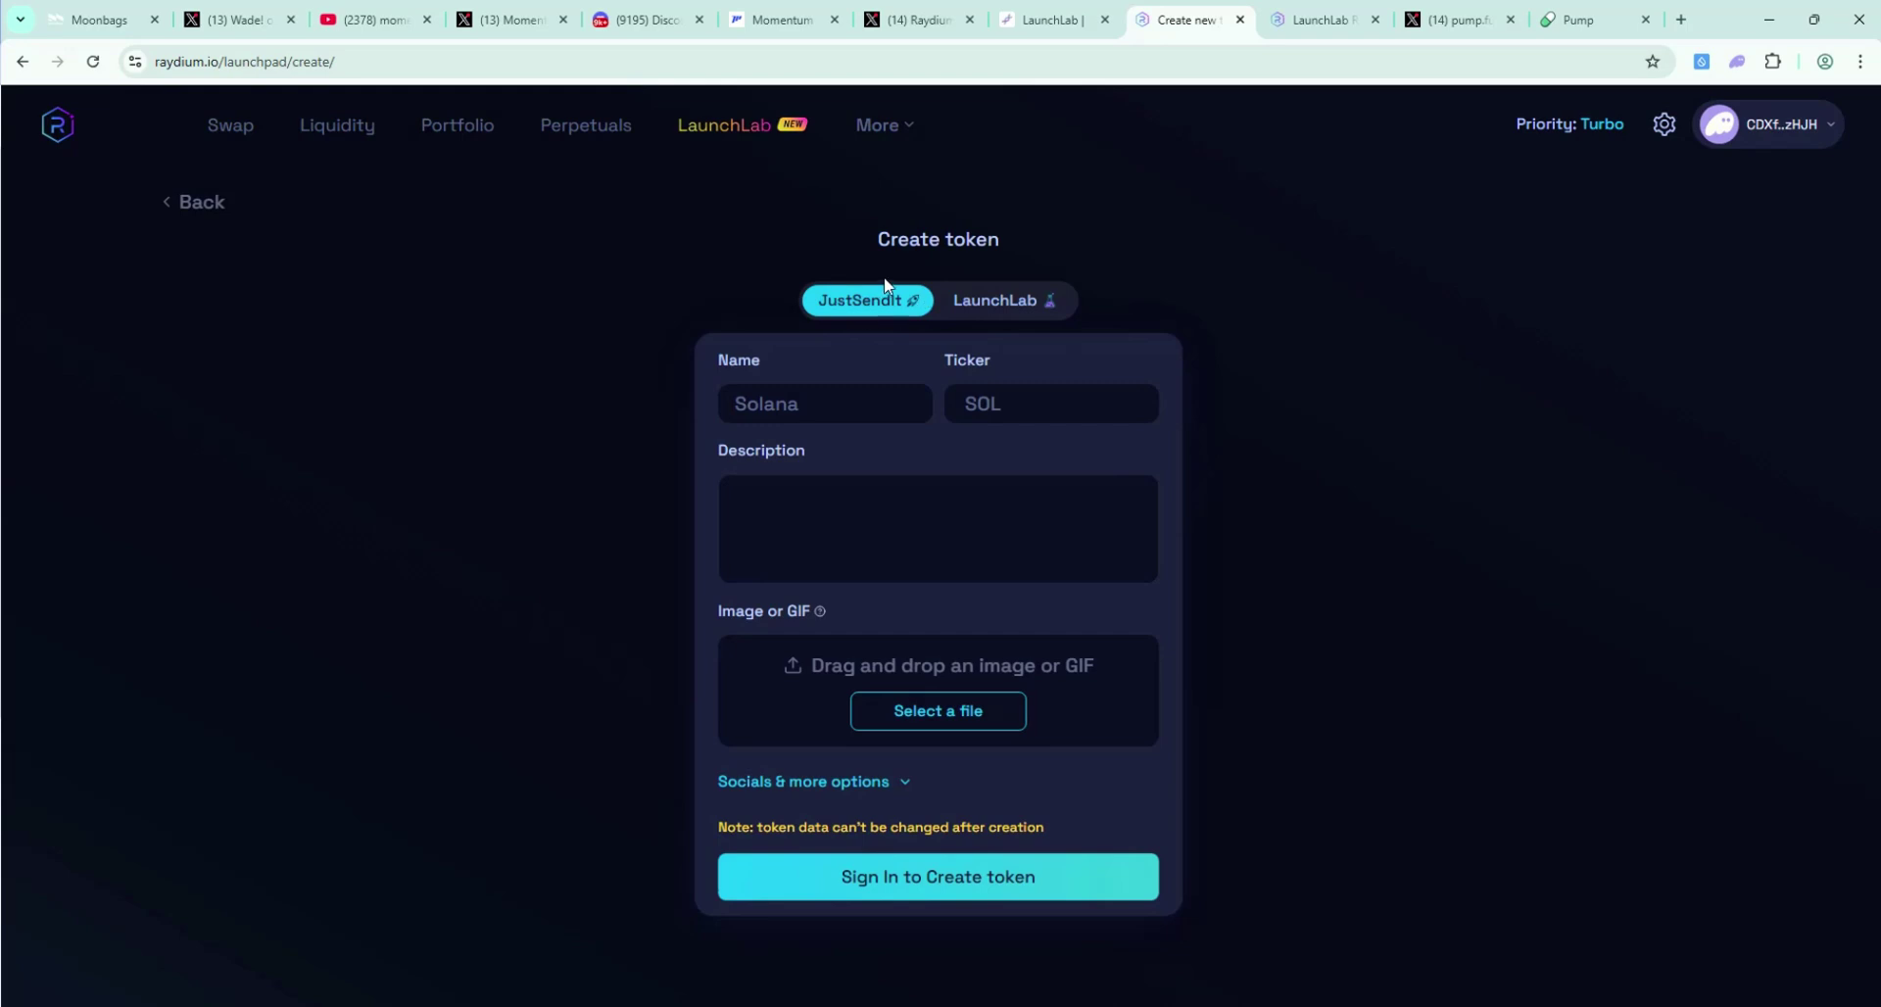
pyautogui.click(836, 402)
pyautogui.click(884, 484)
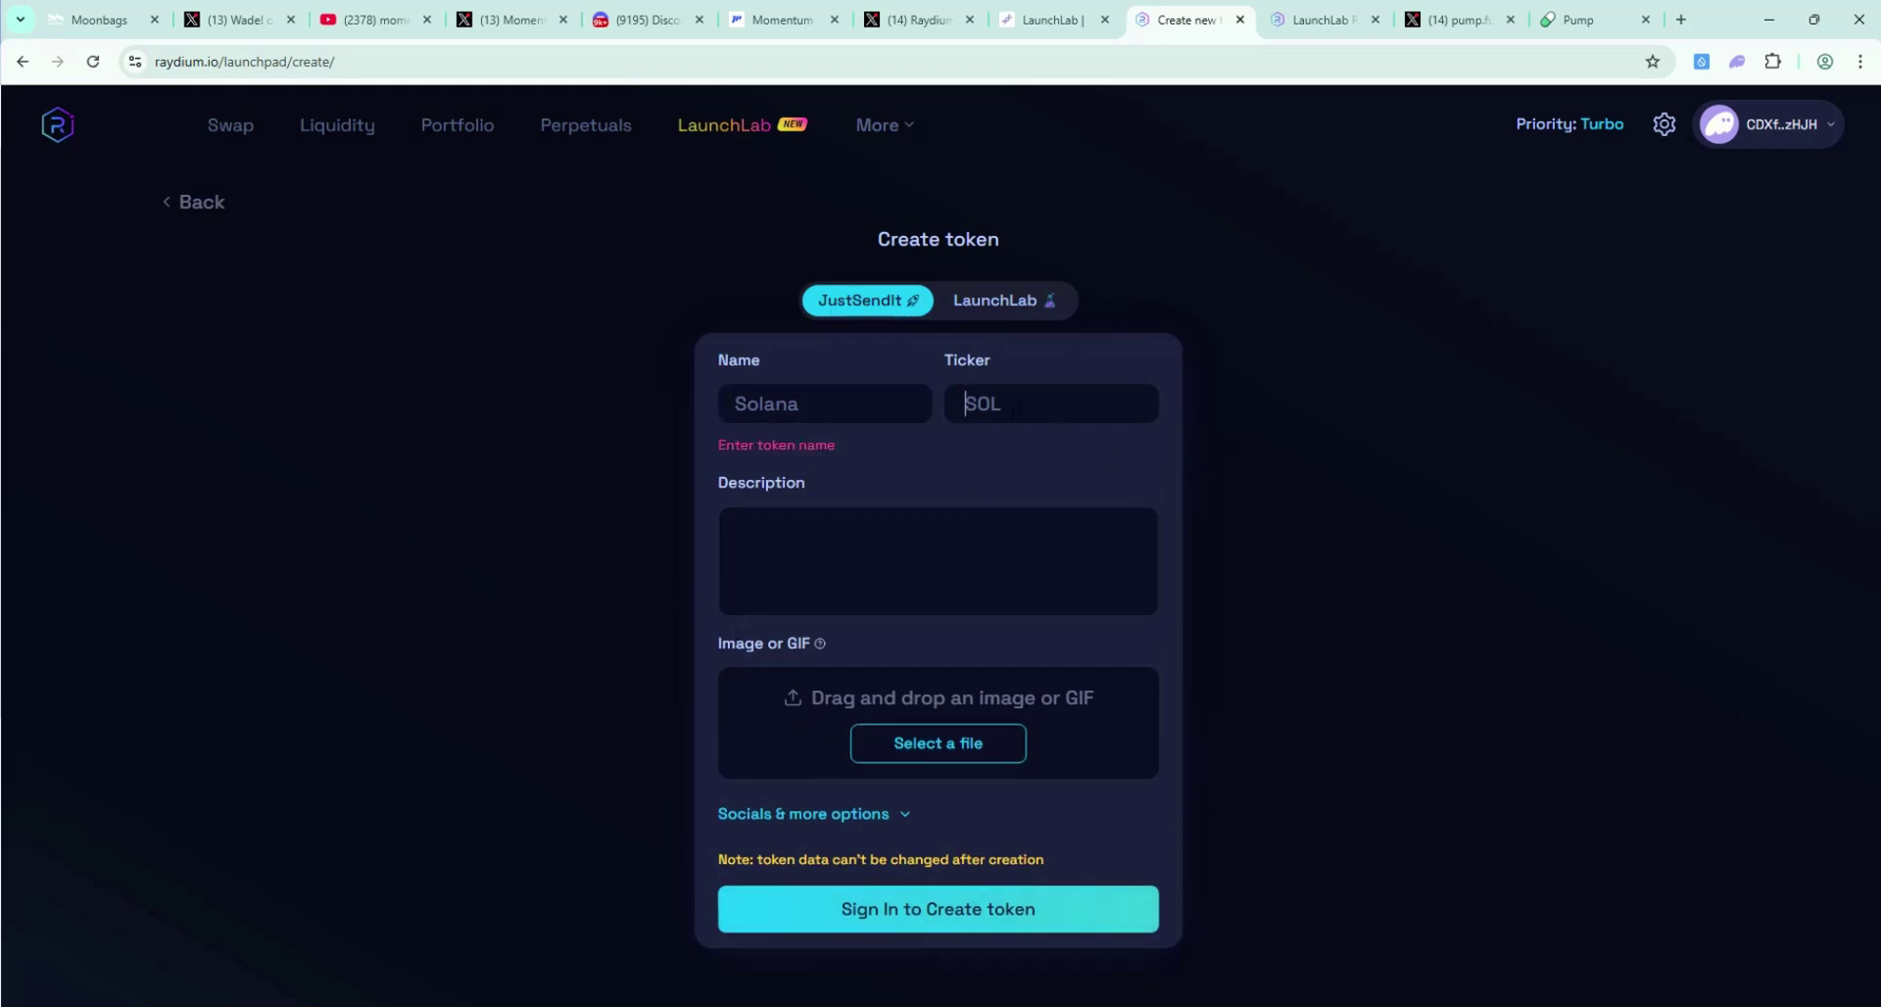
pyautogui.click(983, 570)
# Switch token creation to LaunchLab mode and set the token supply to 100,000,000 in the advanced options
pyautogui.click(1042, 310)
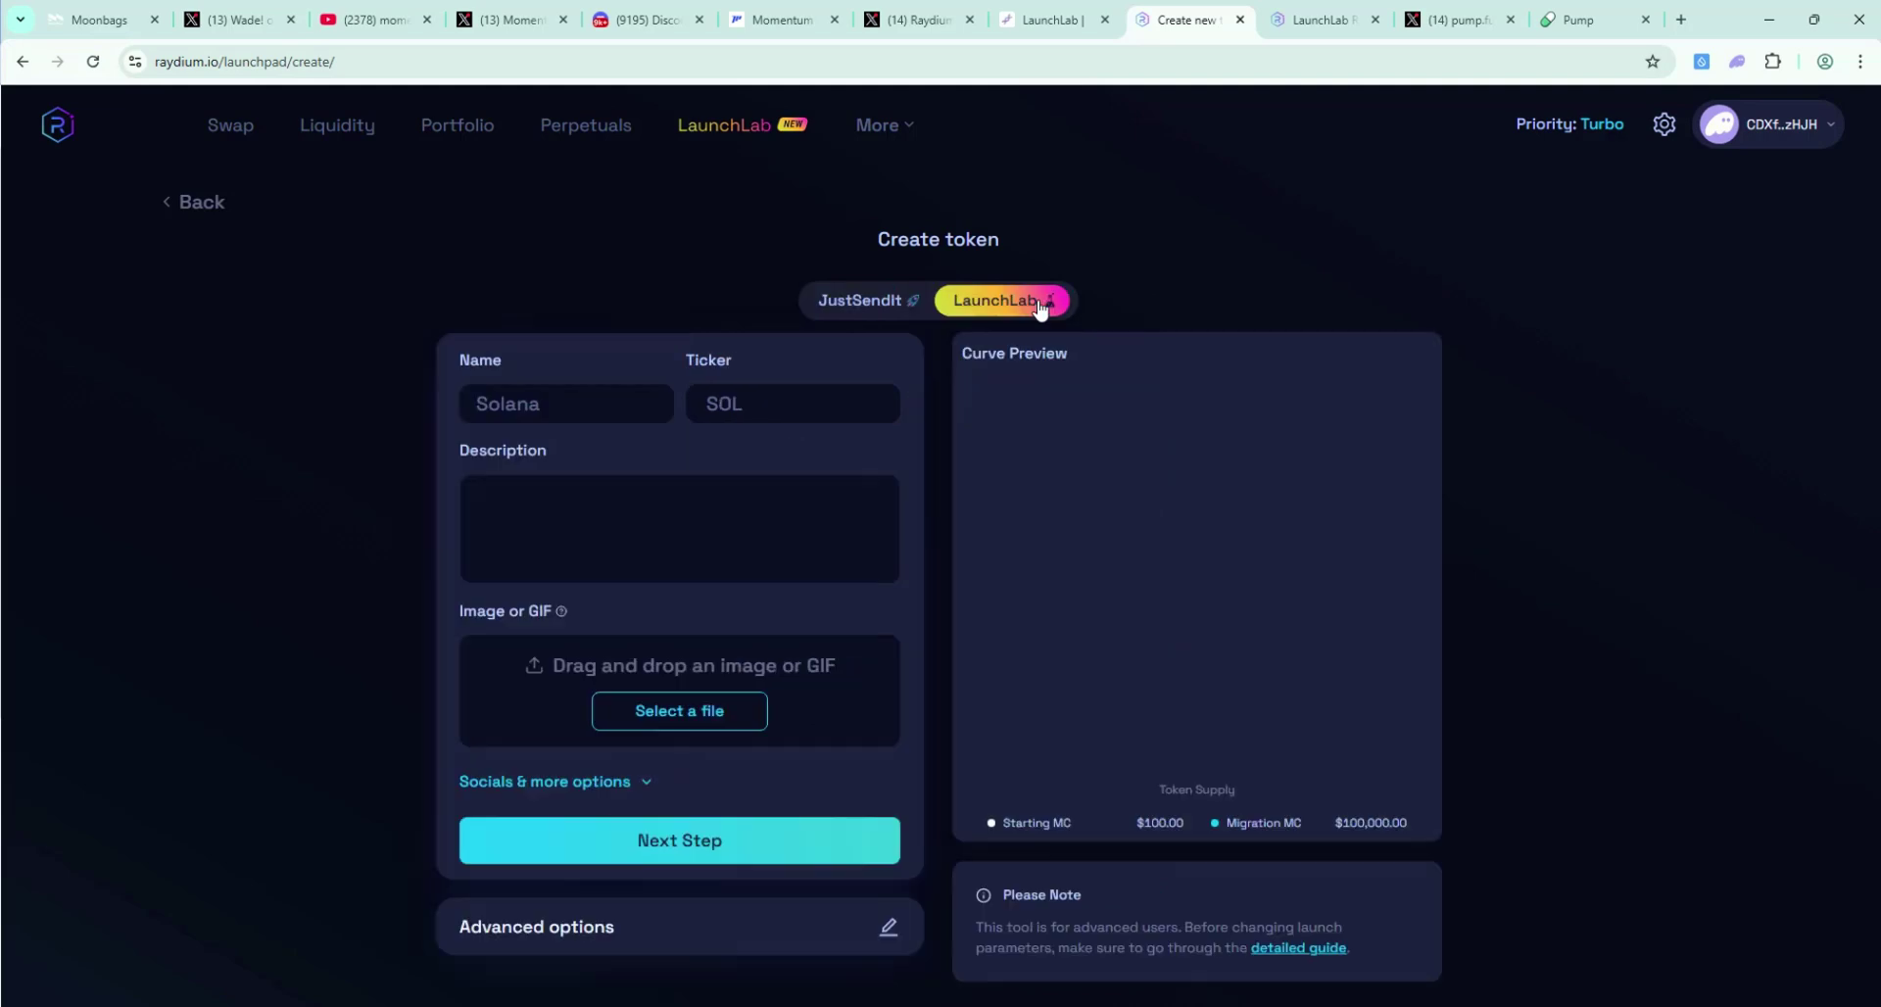
pyautogui.click(889, 931)
pyautogui.click(639, 635)
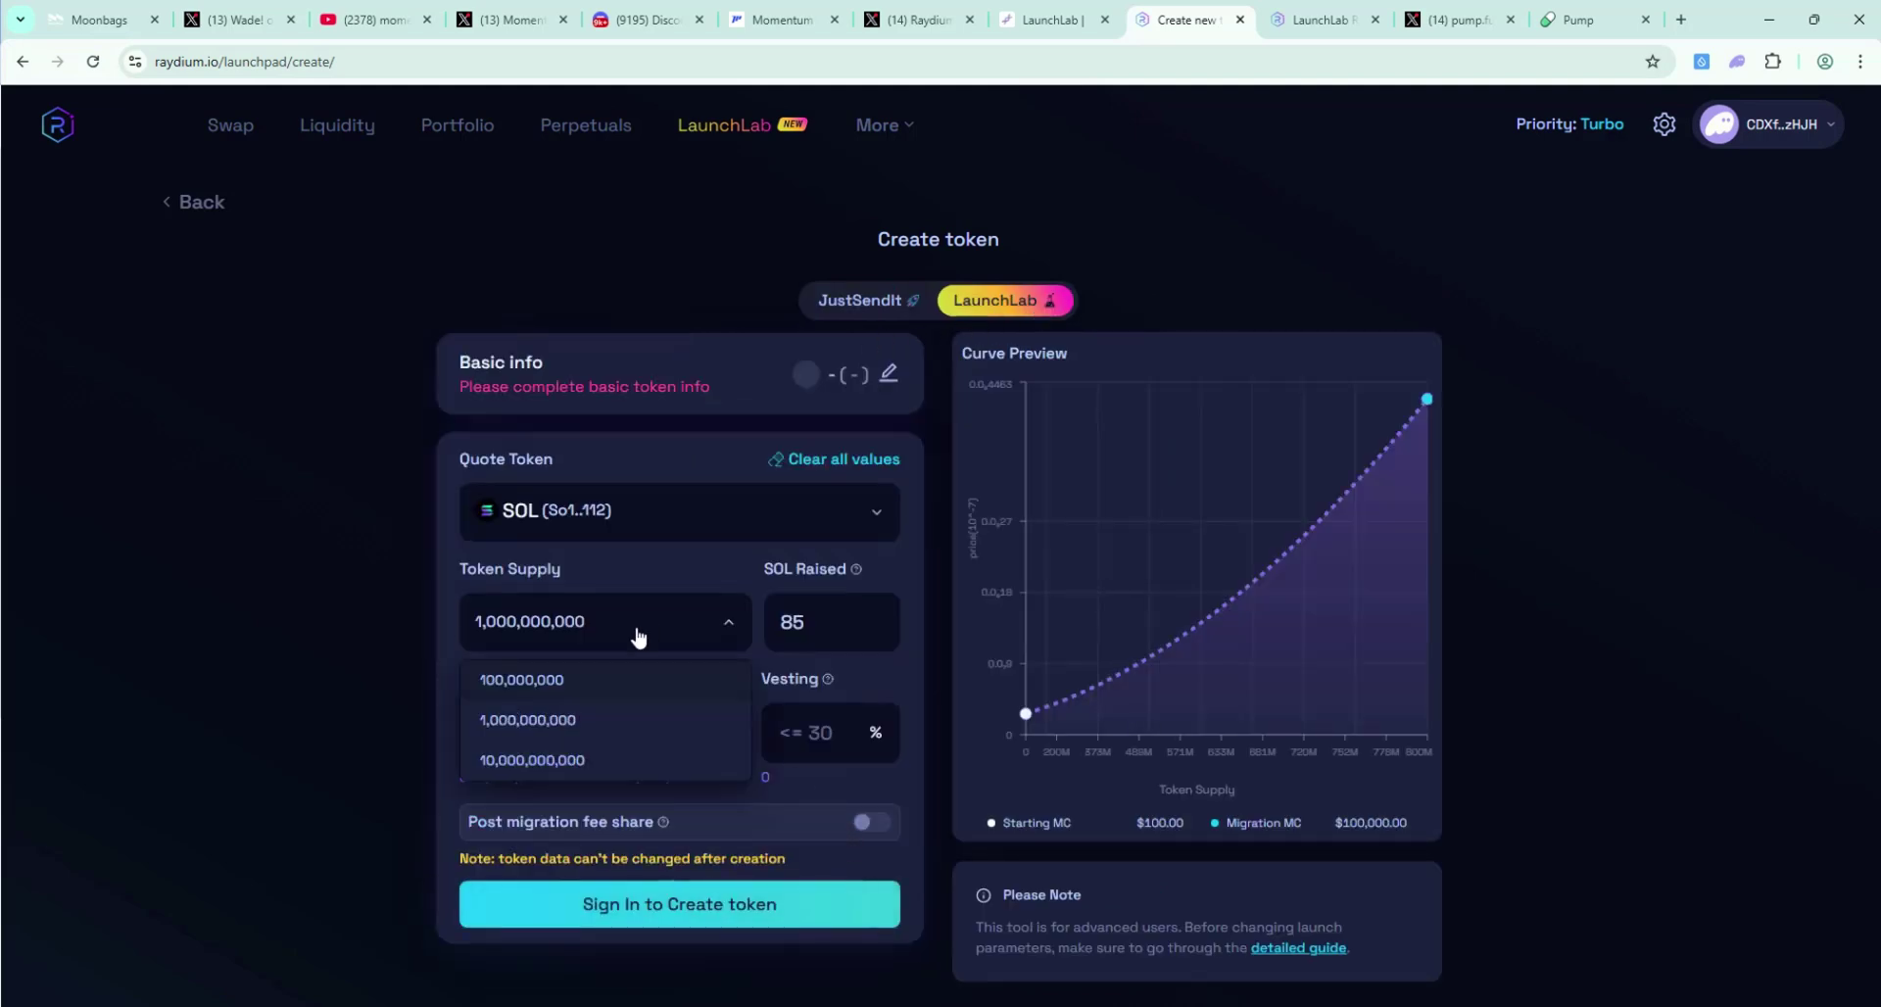
pyautogui.click(622, 683)
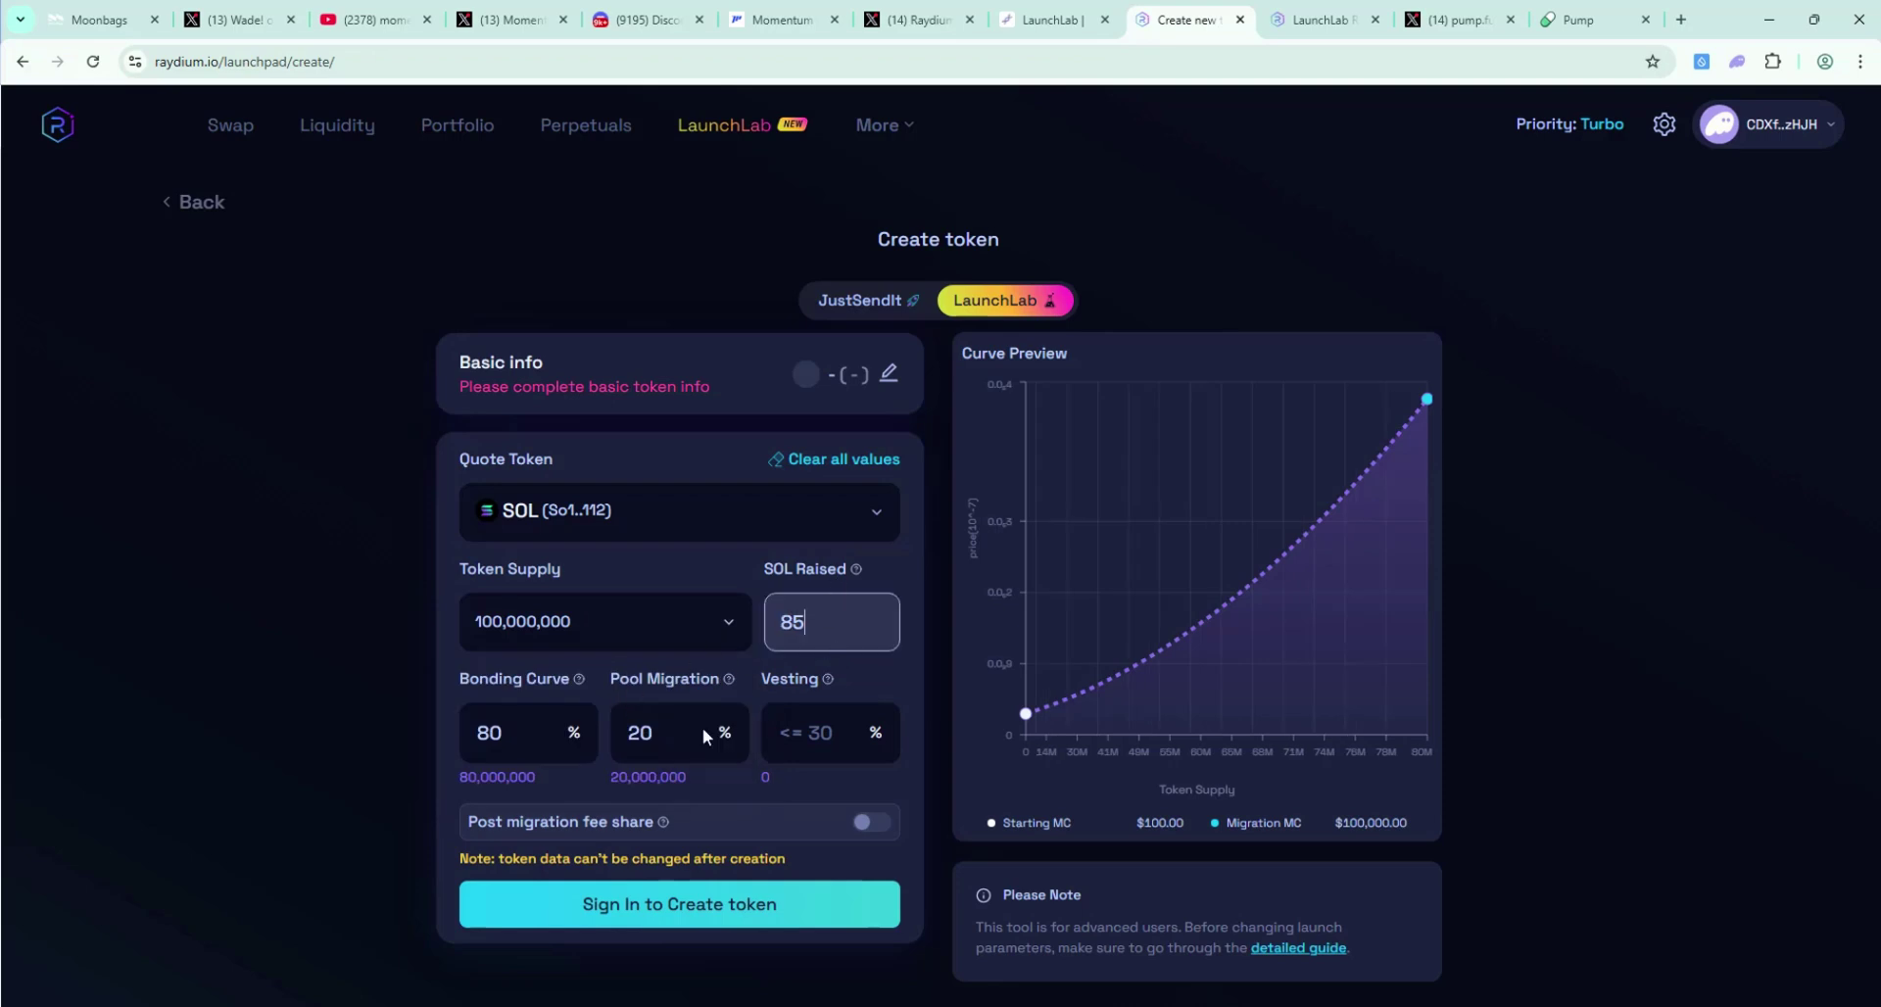
# Set the bonding curve to 55% and the SOL raised to 45, and leave the form without creating the token
pyautogui.moveTo(561, 725); pyautogui.dragTo(514, 752)
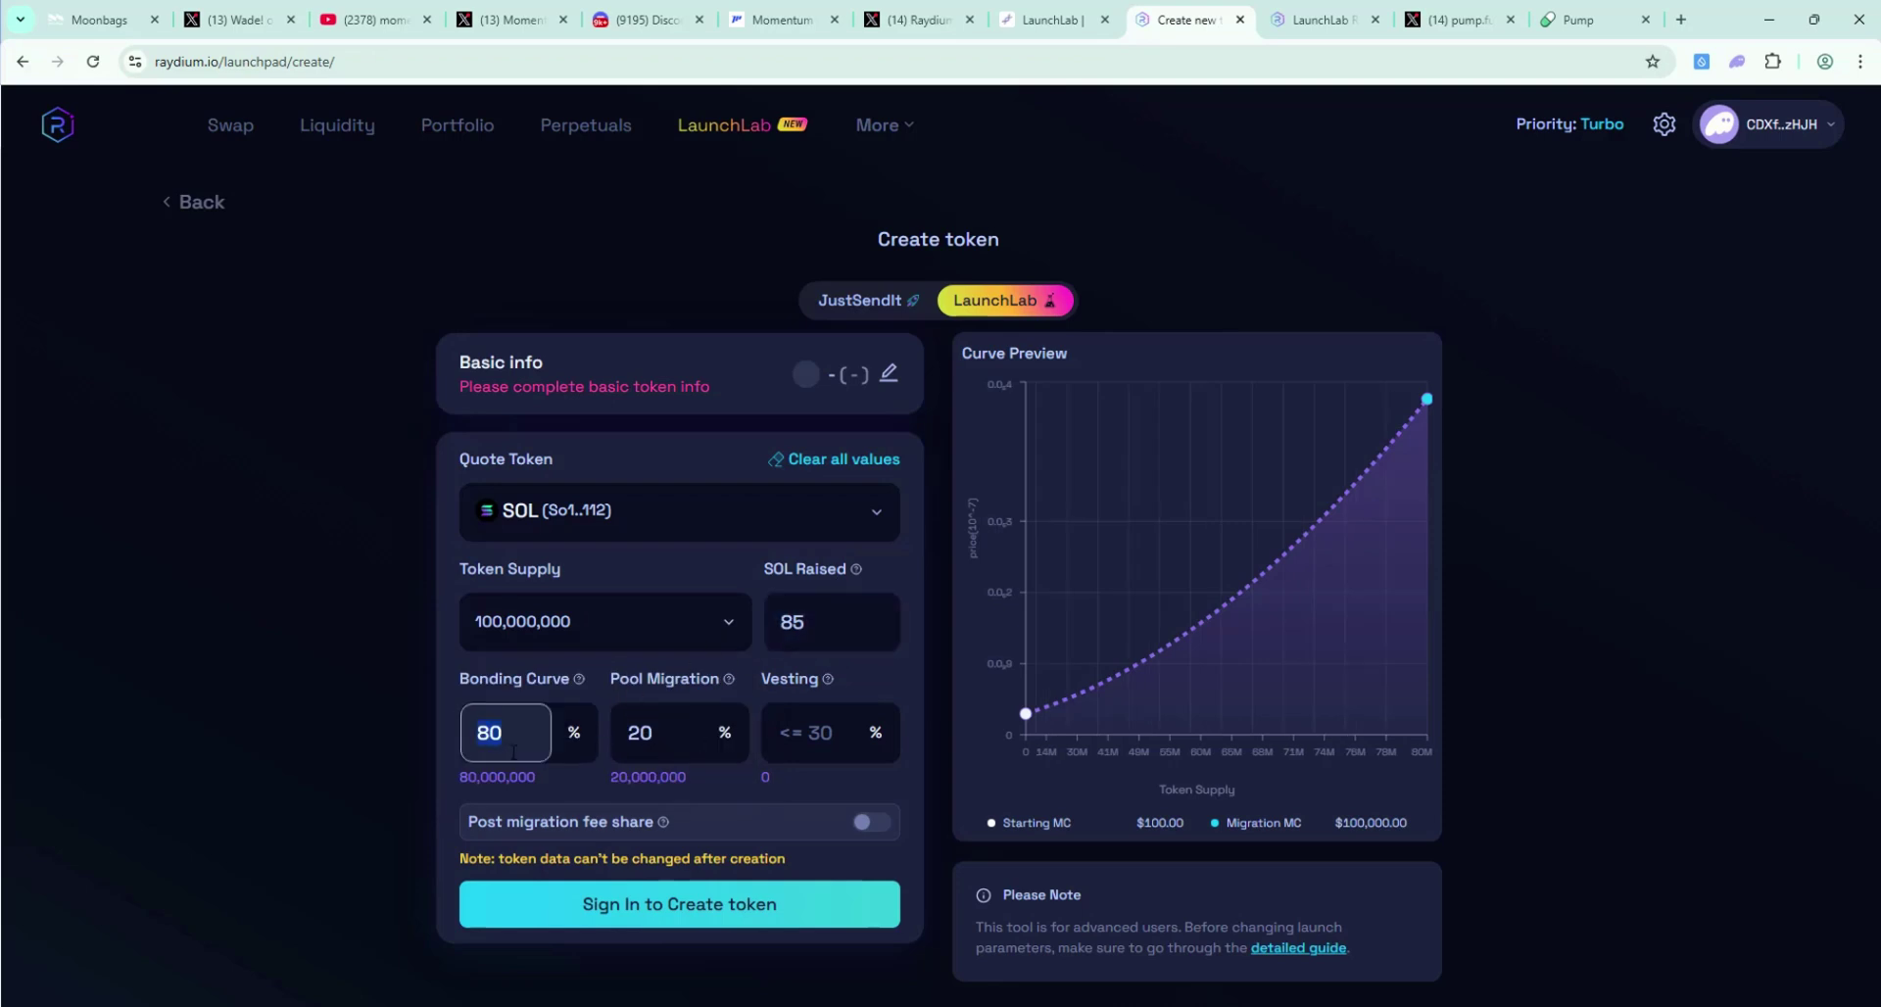
pyautogui.write('55')
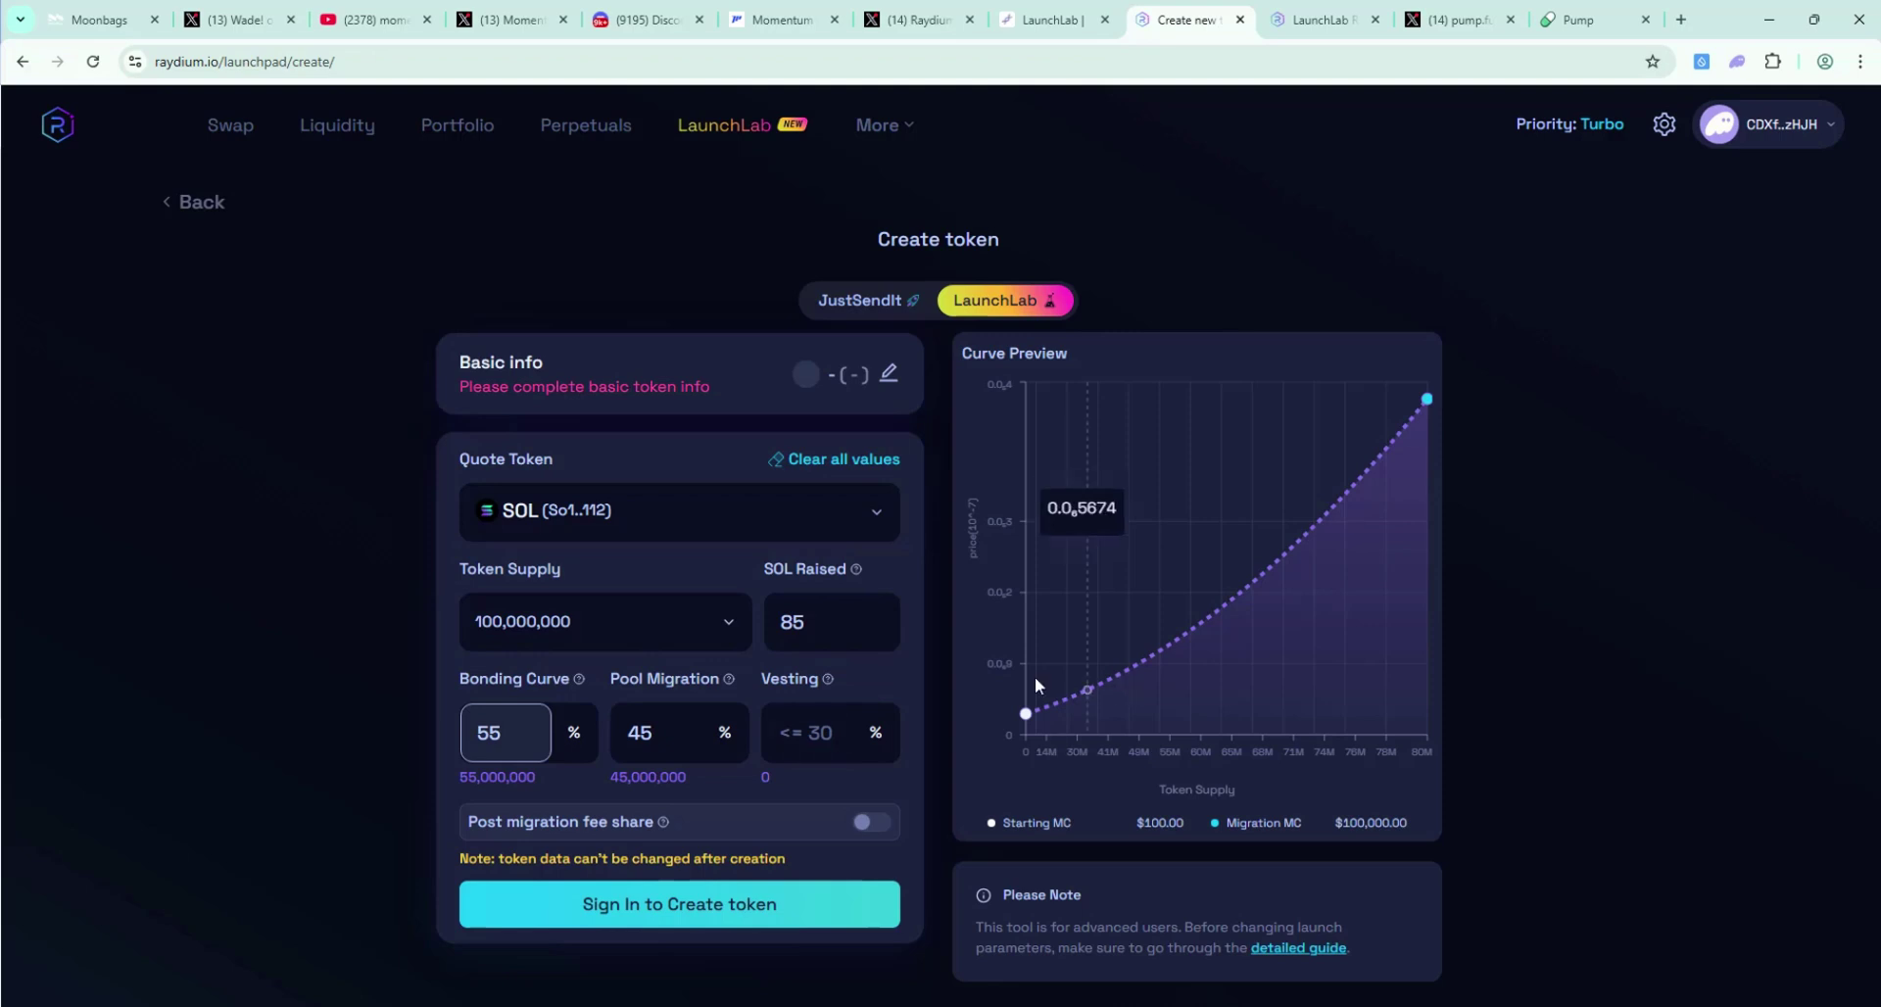
pyautogui.doubleClick(825, 625)
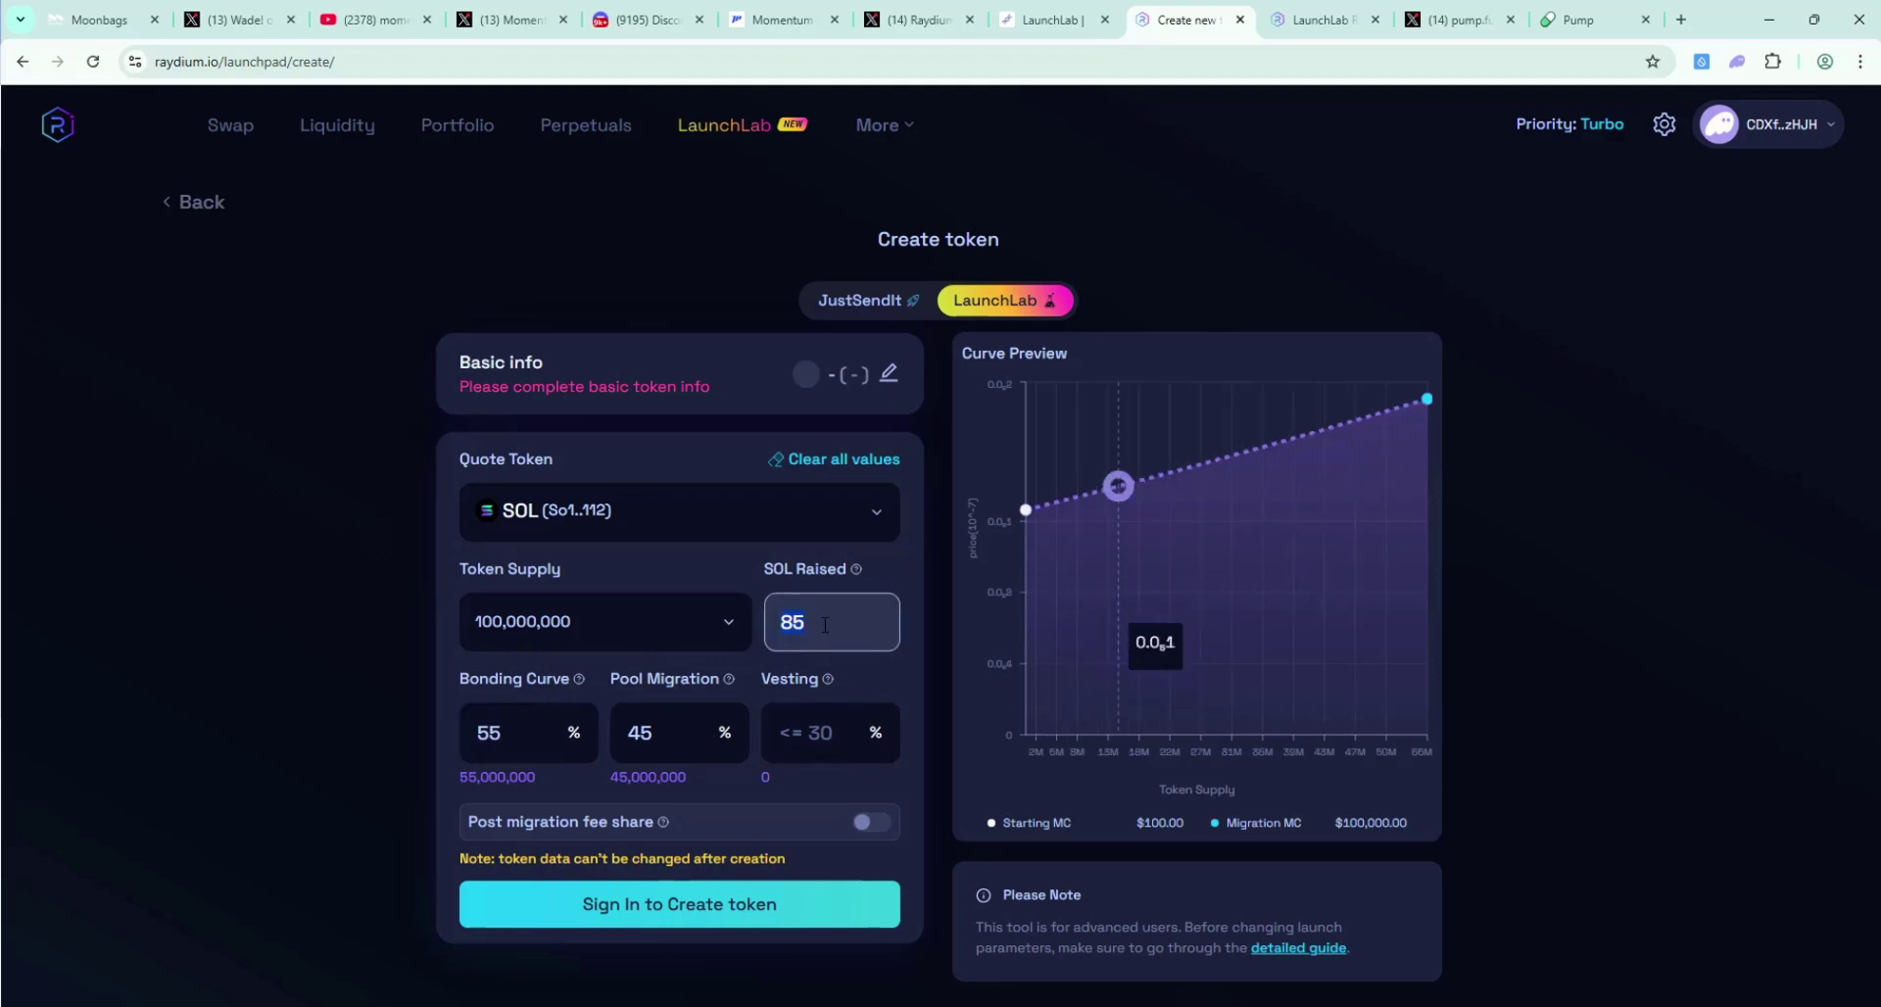
pyautogui.write('4')
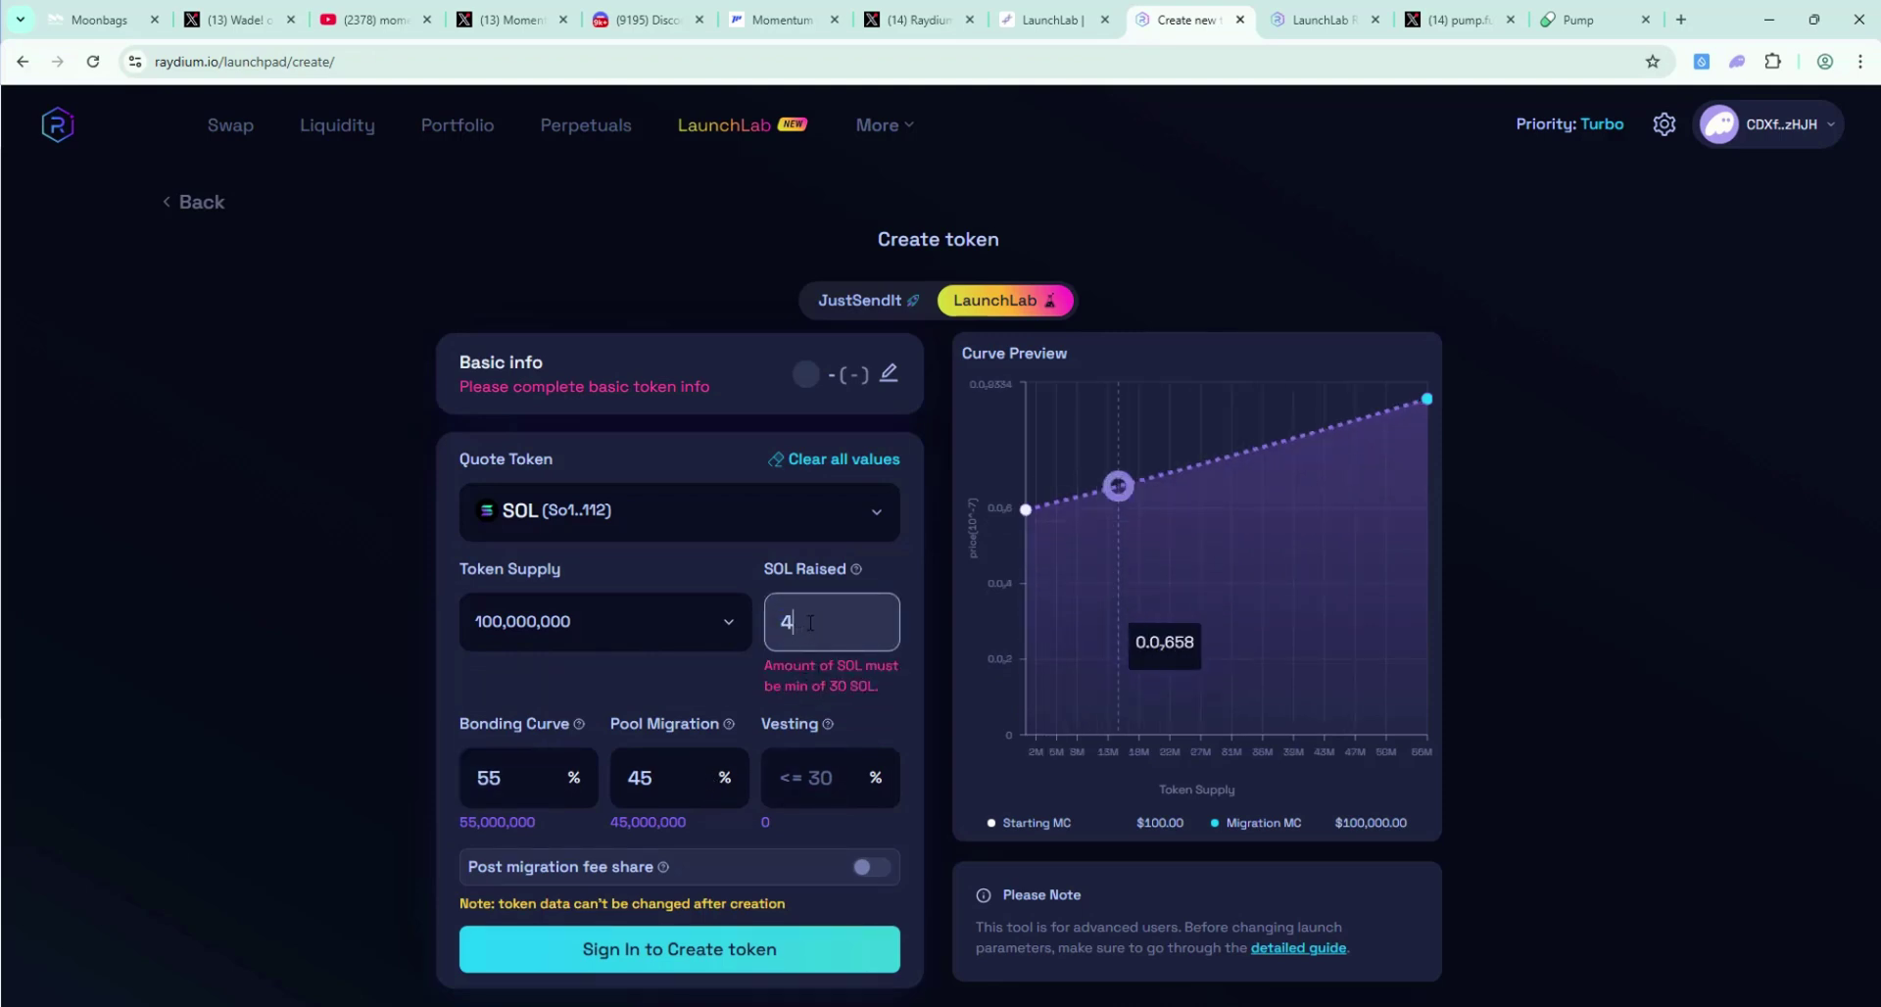
pyautogui.write('5')
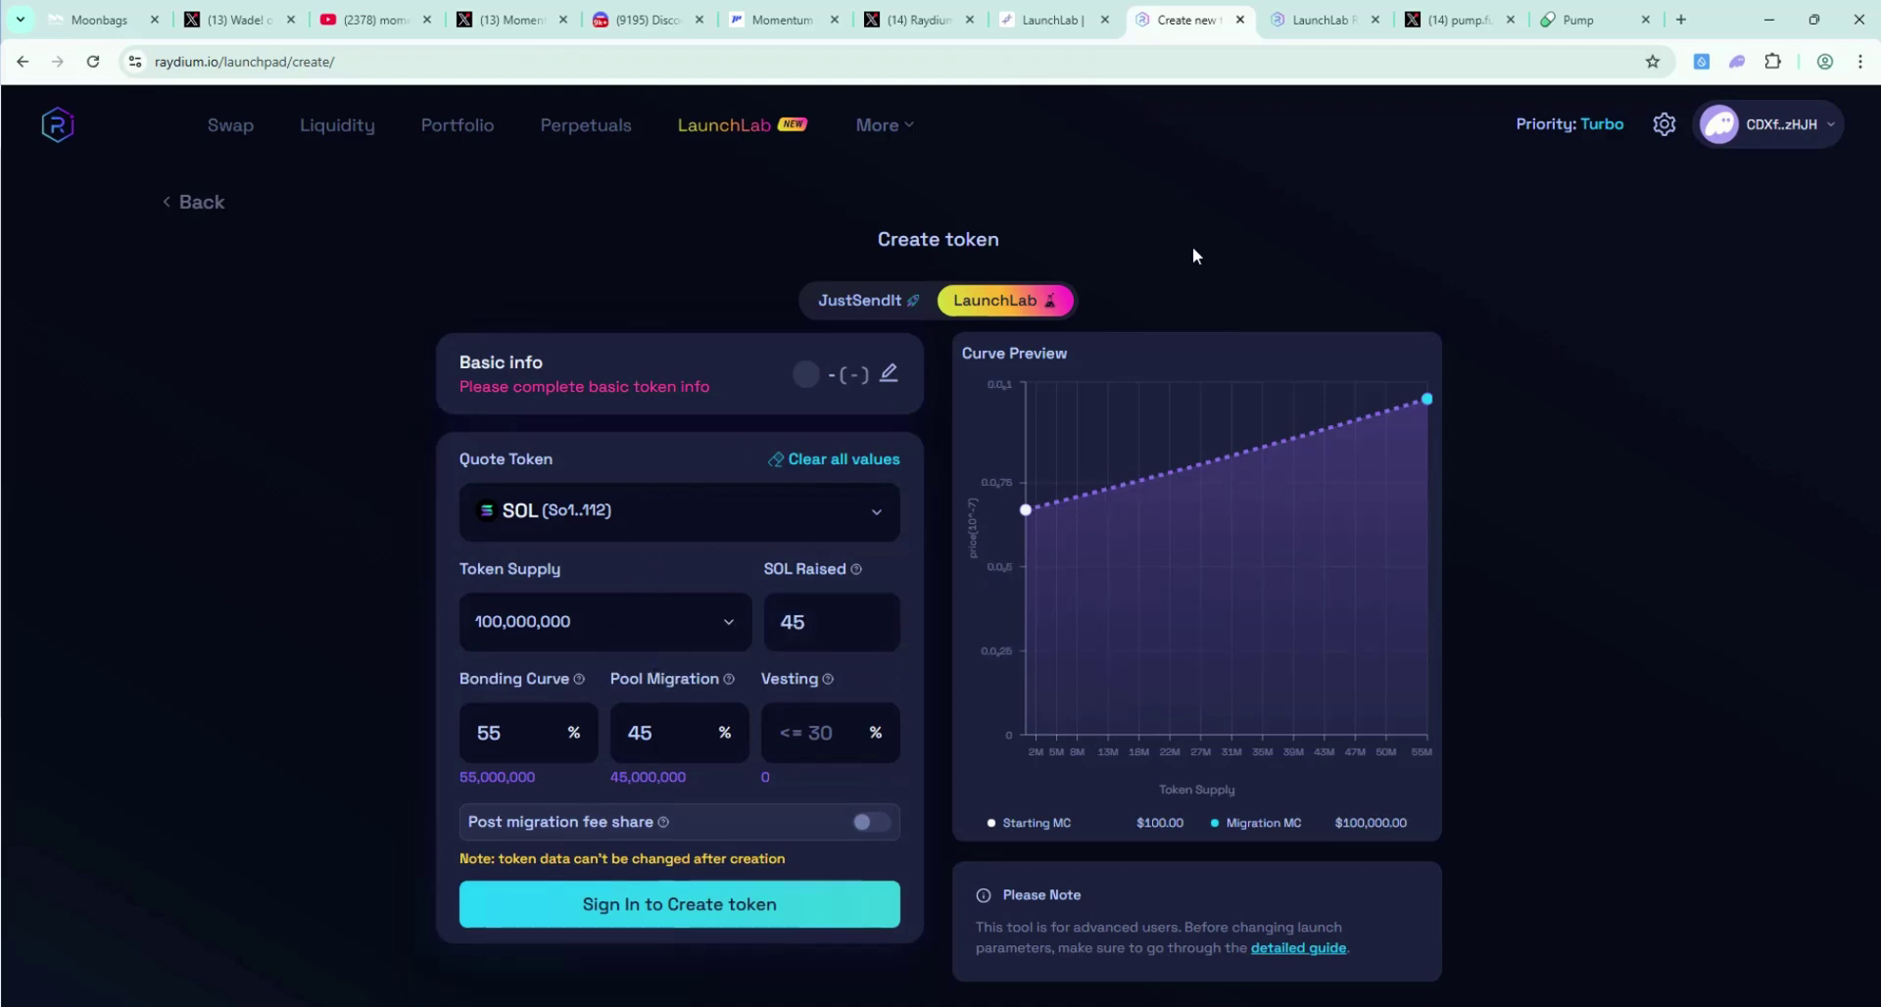
pyautogui.click(196, 201)
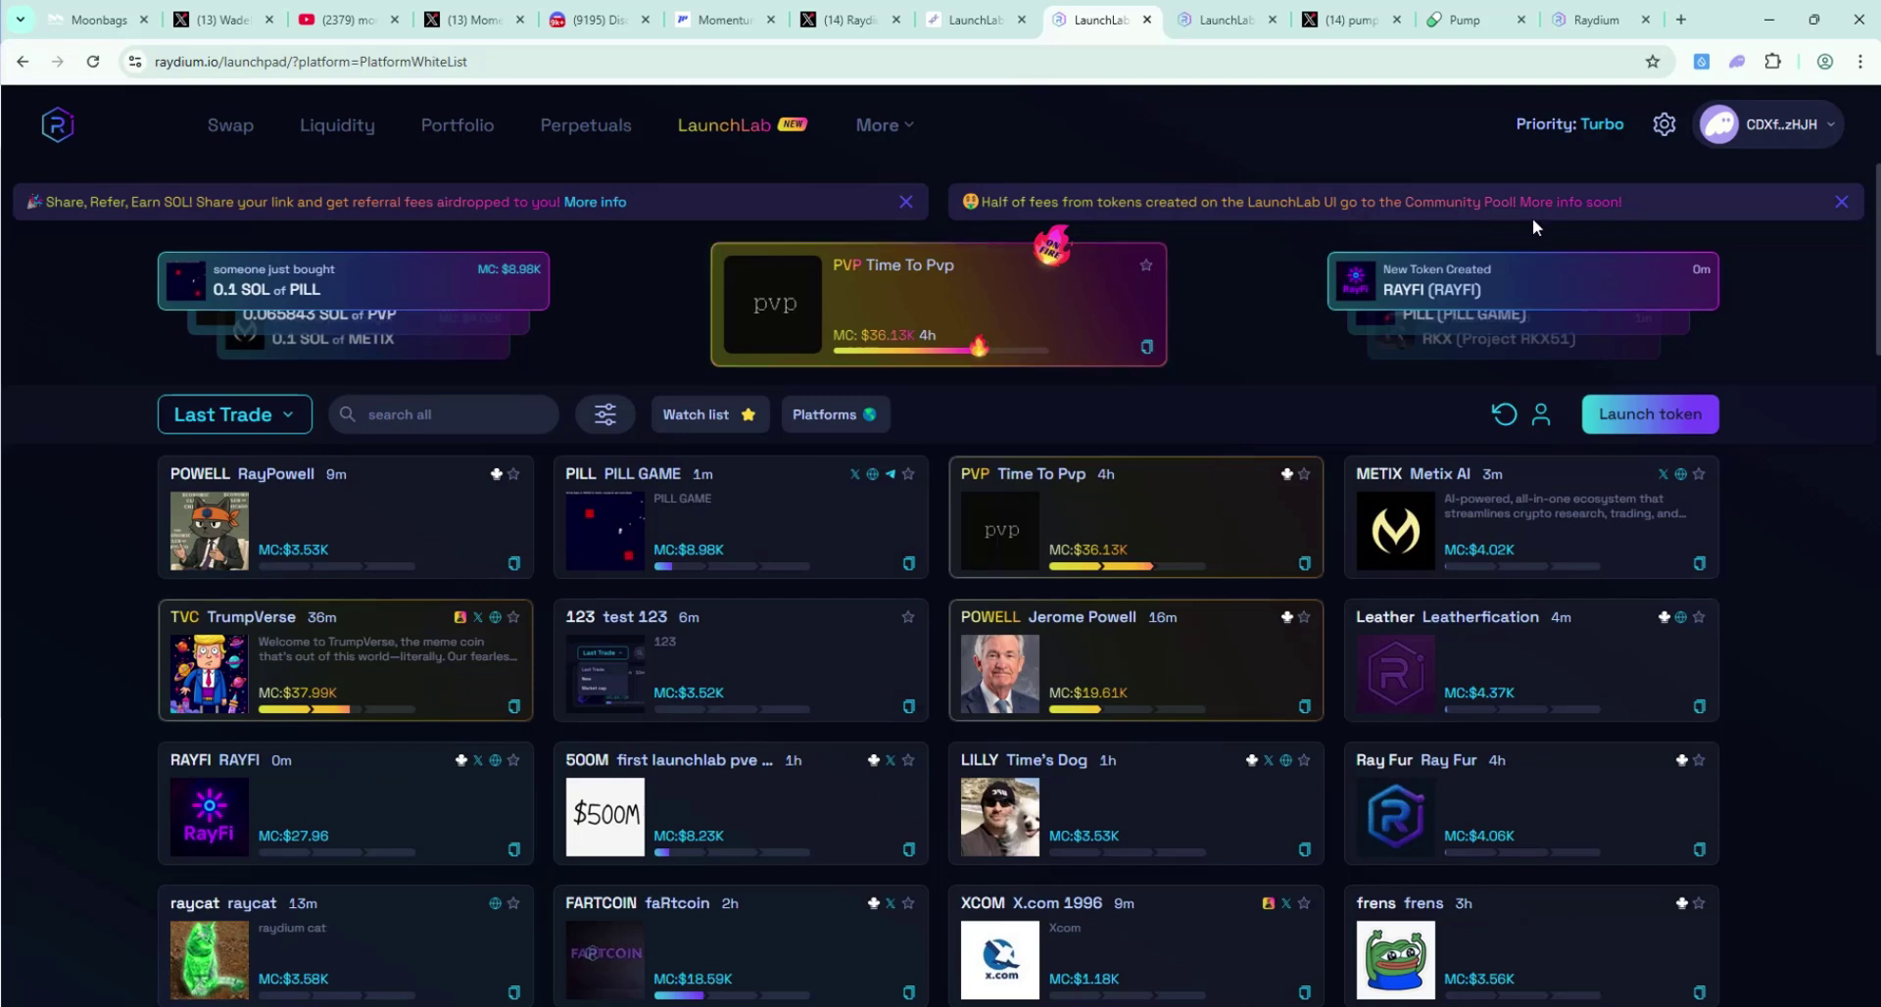
# Filter the token list to the Raydium platform, sort it by New and re-sort it by Market cap
pyautogui.click(832, 415)
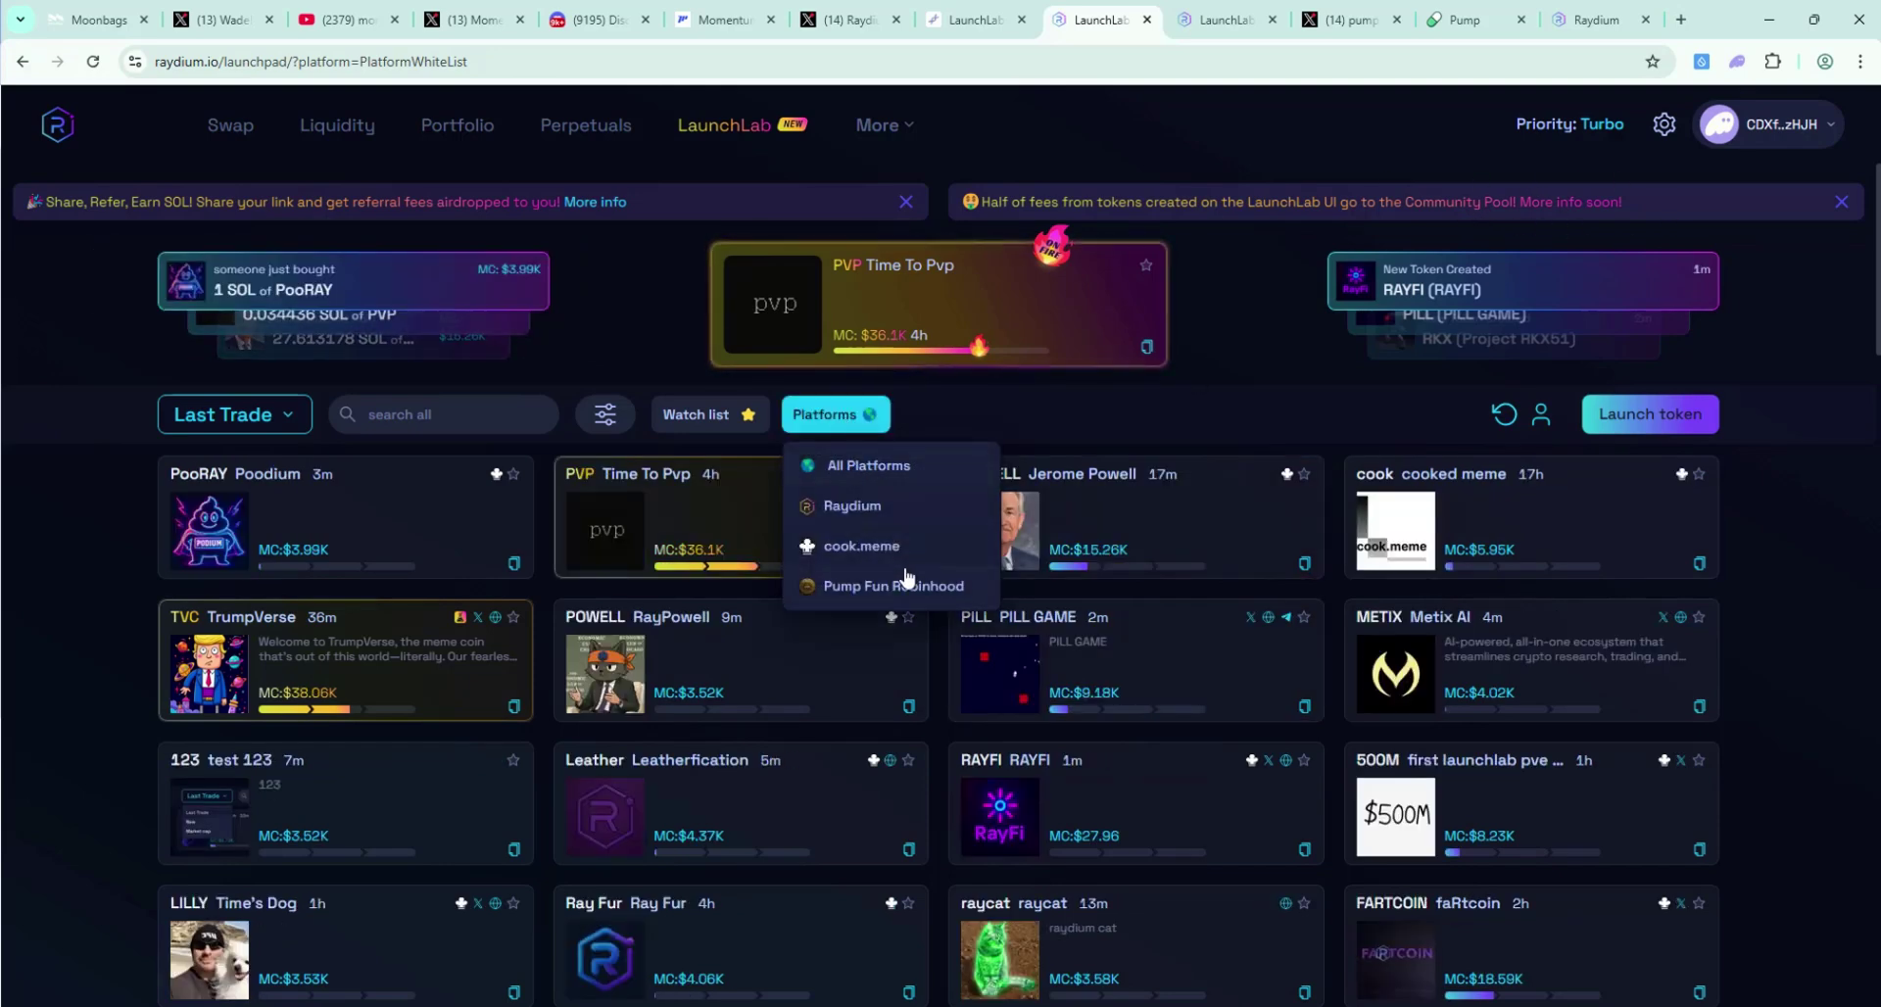
pyautogui.click(885, 509)
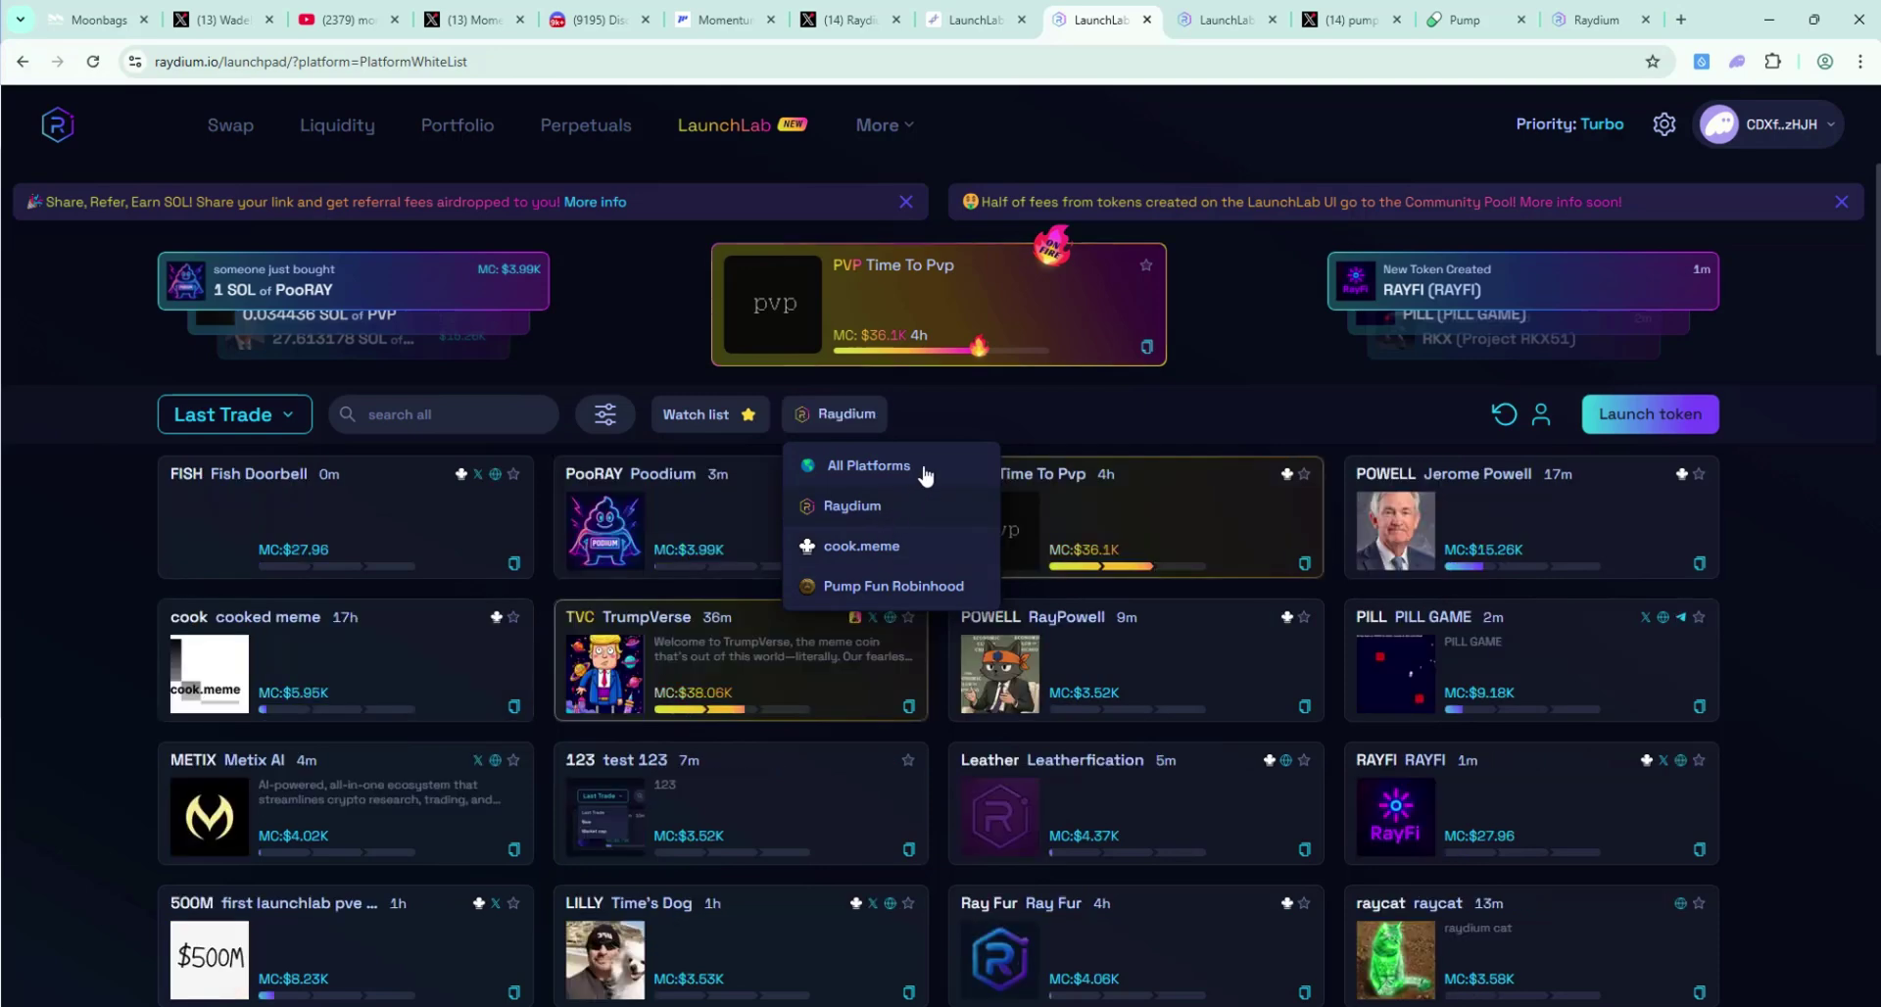
pyautogui.click(235, 415)
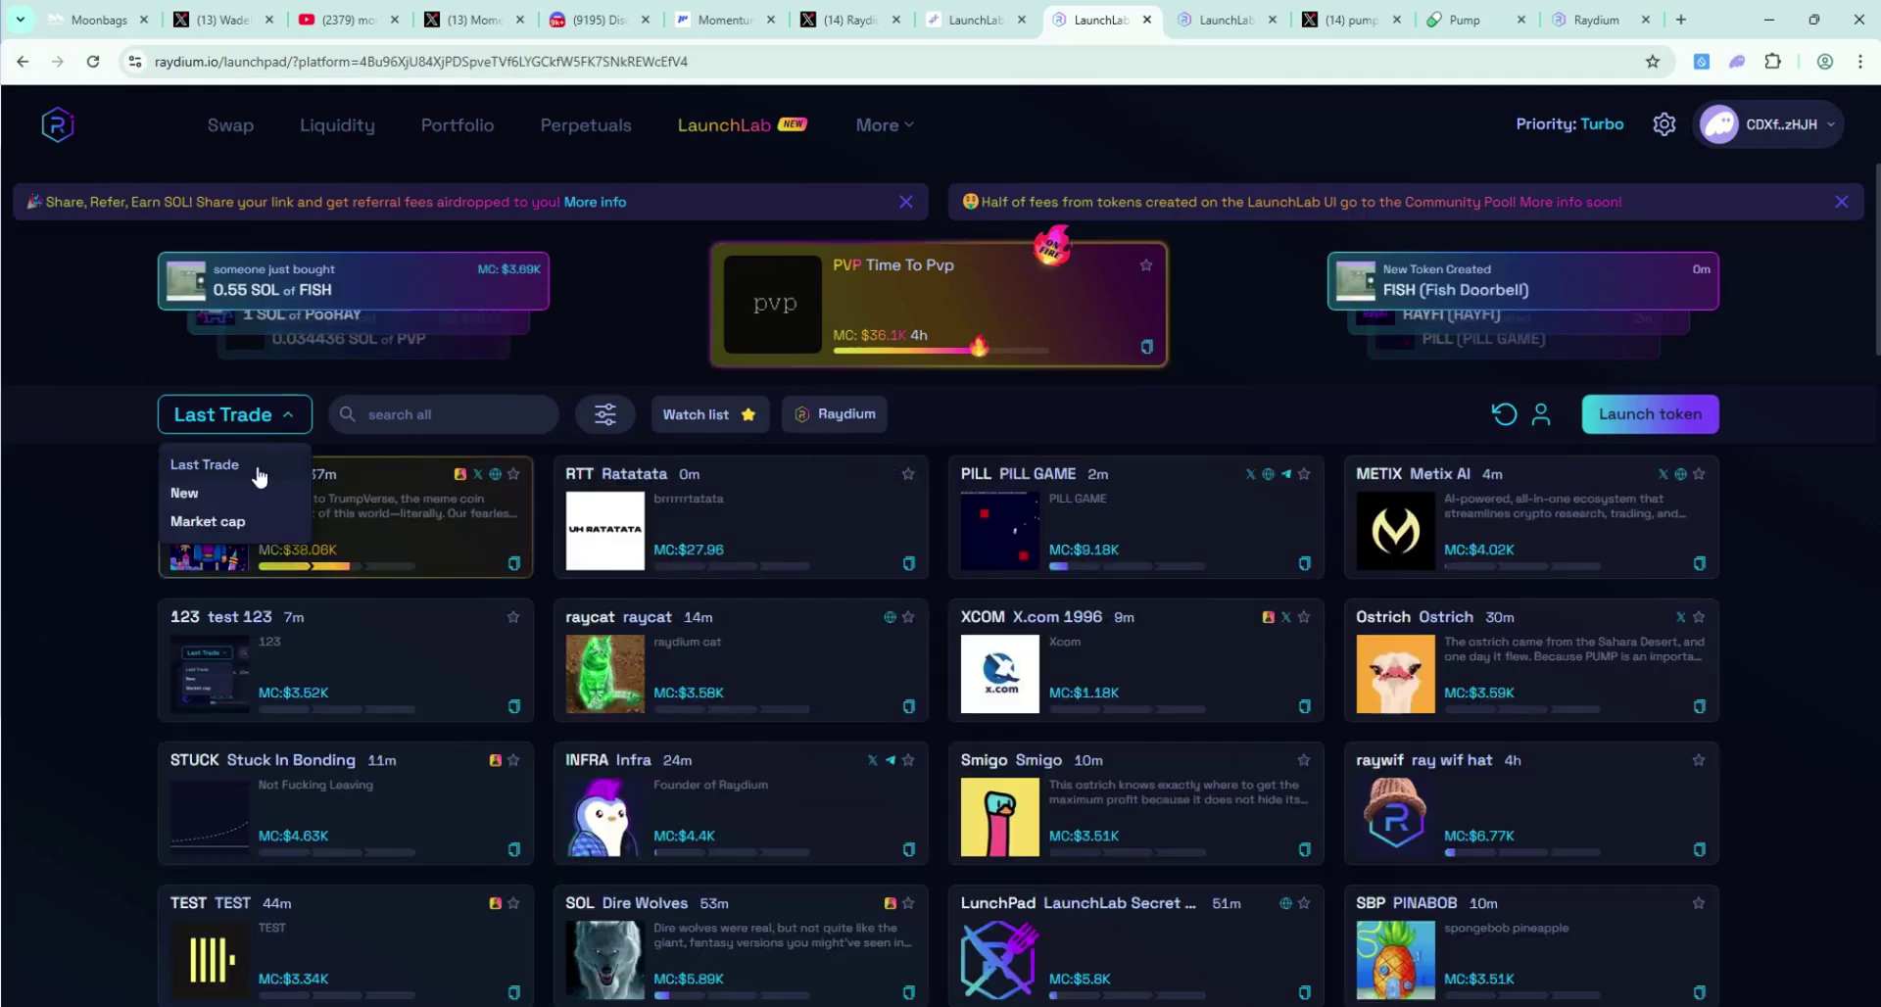
pyautogui.click(198, 493)
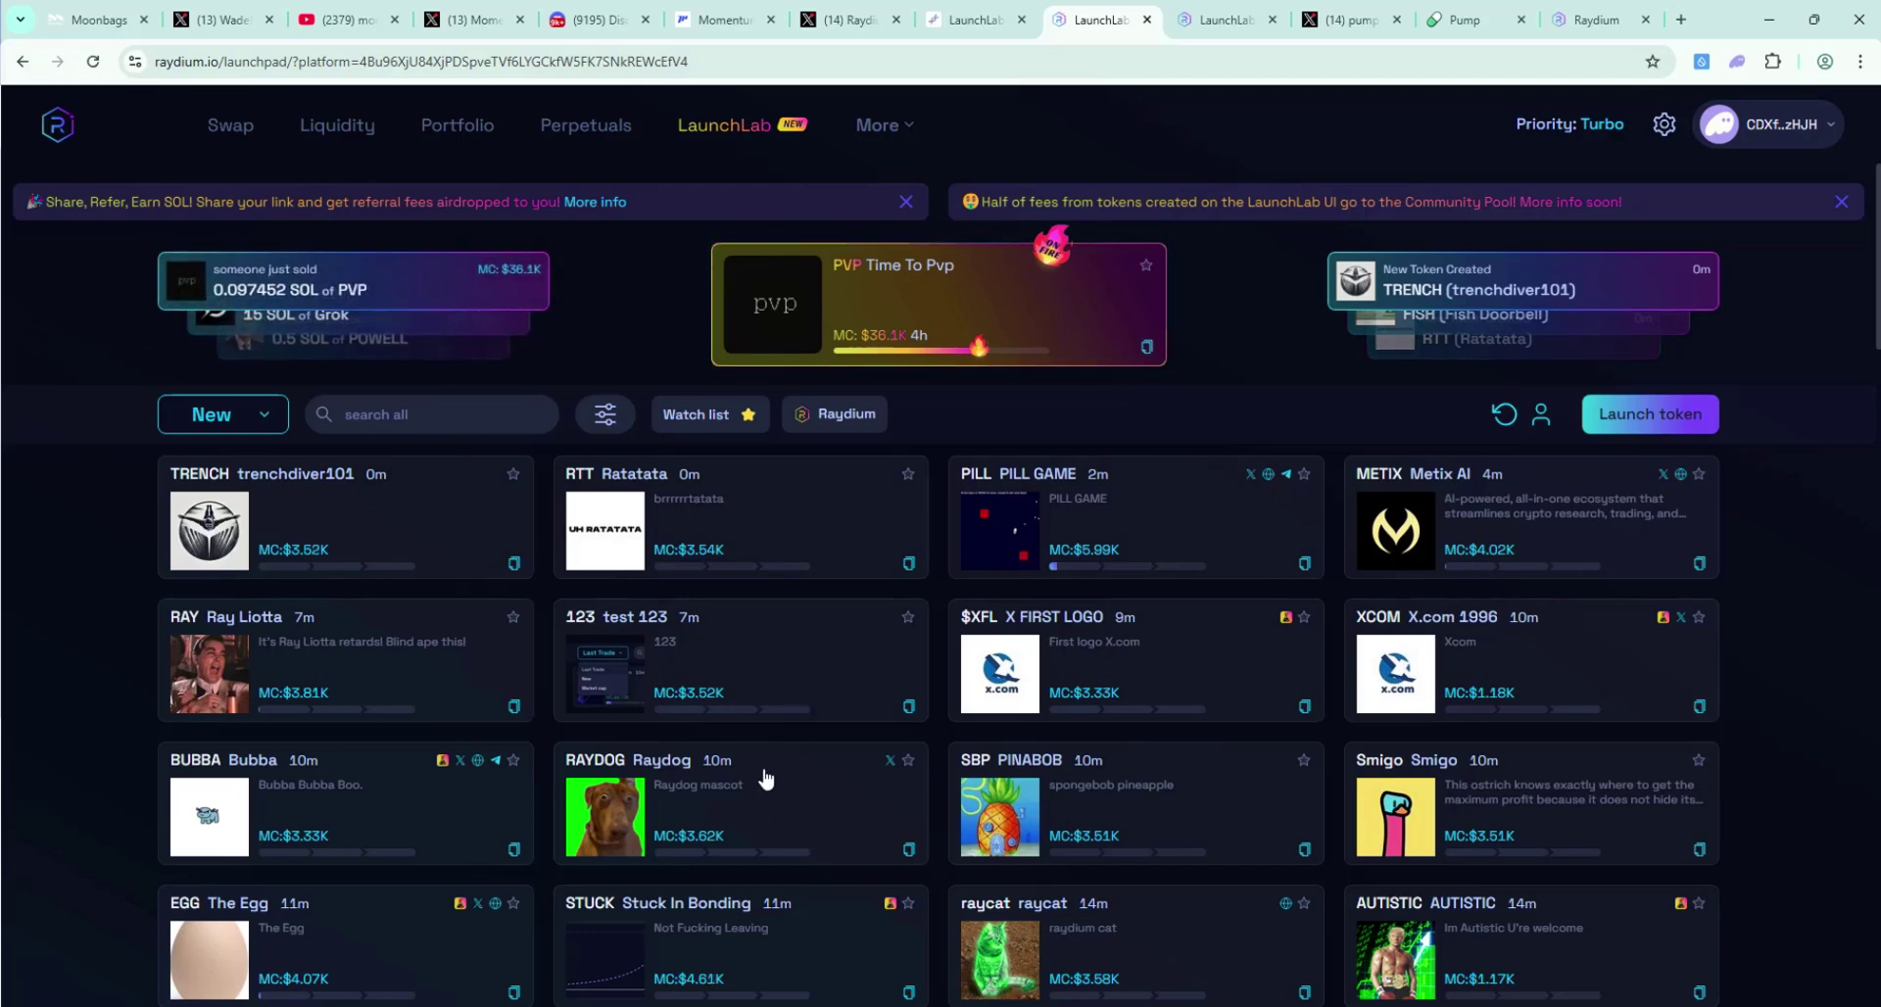
pyautogui.click(224, 414)
pyautogui.click(231, 529)
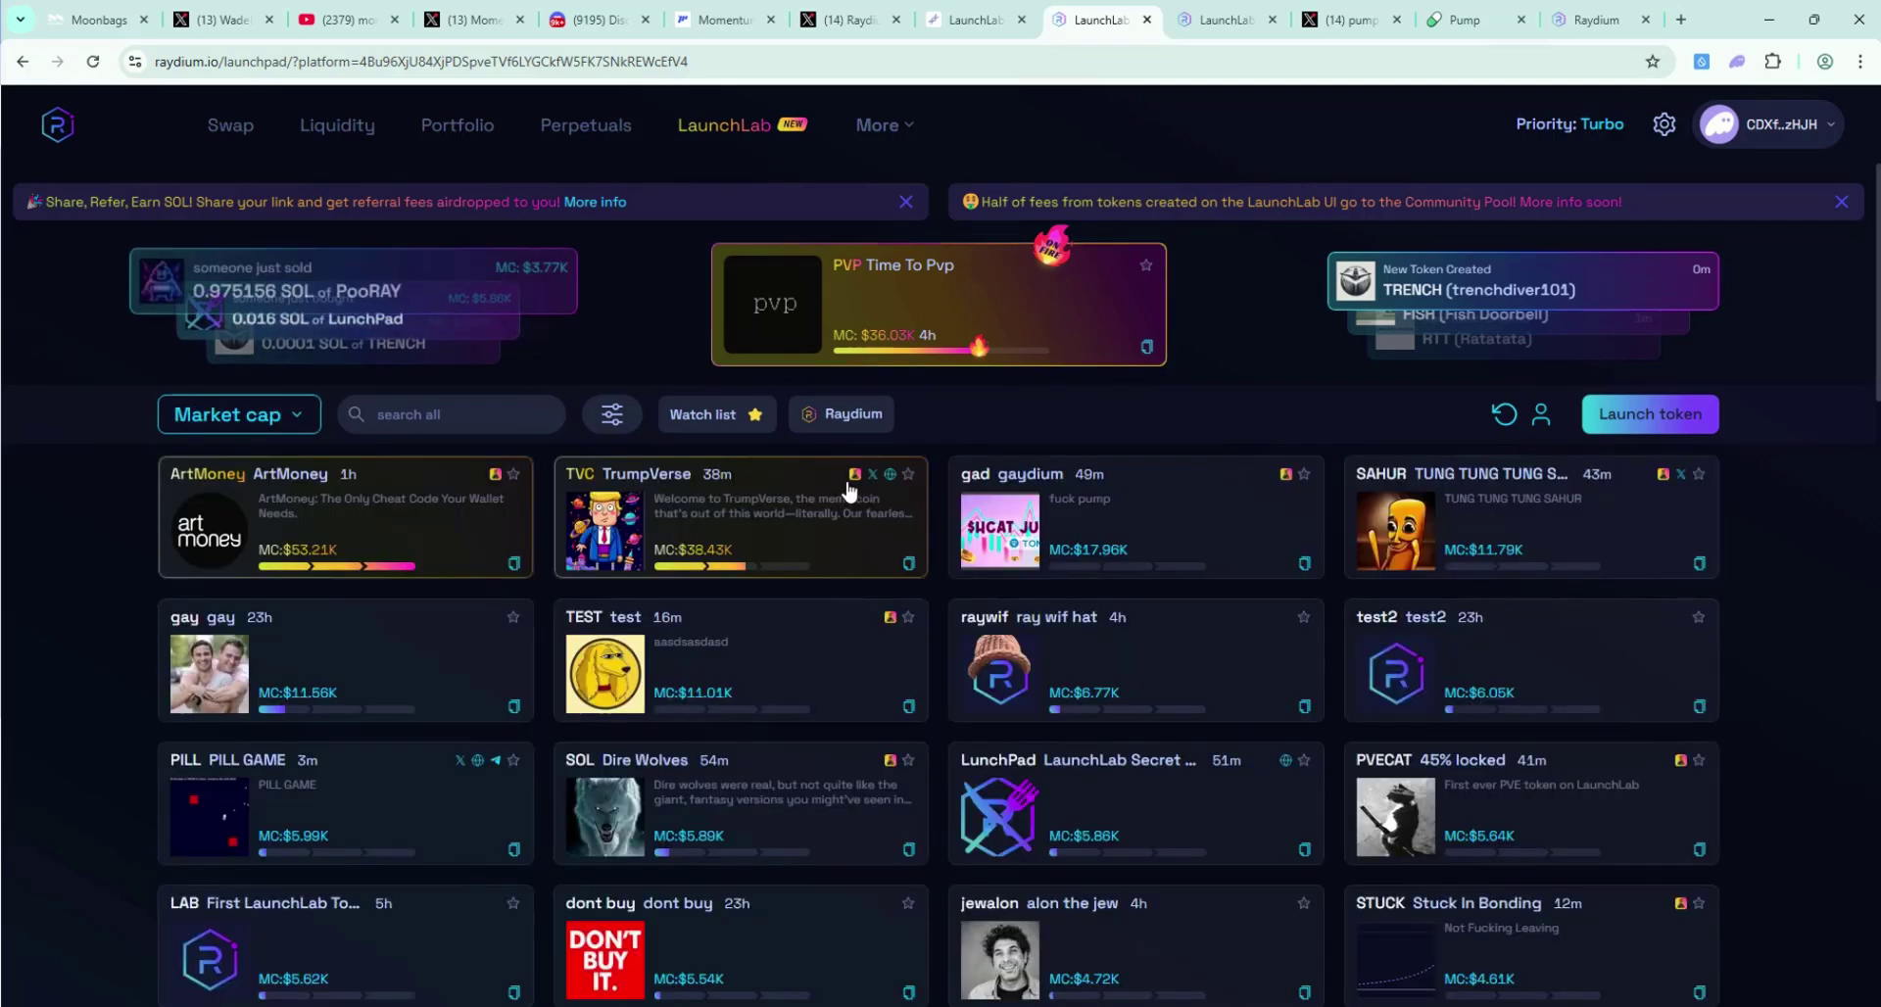
# Check the custom-parameters badge on the TrumpVerse (TVC) token and review the migration and bonding curve details on its page
pyautogui.moveTo(855, 484)
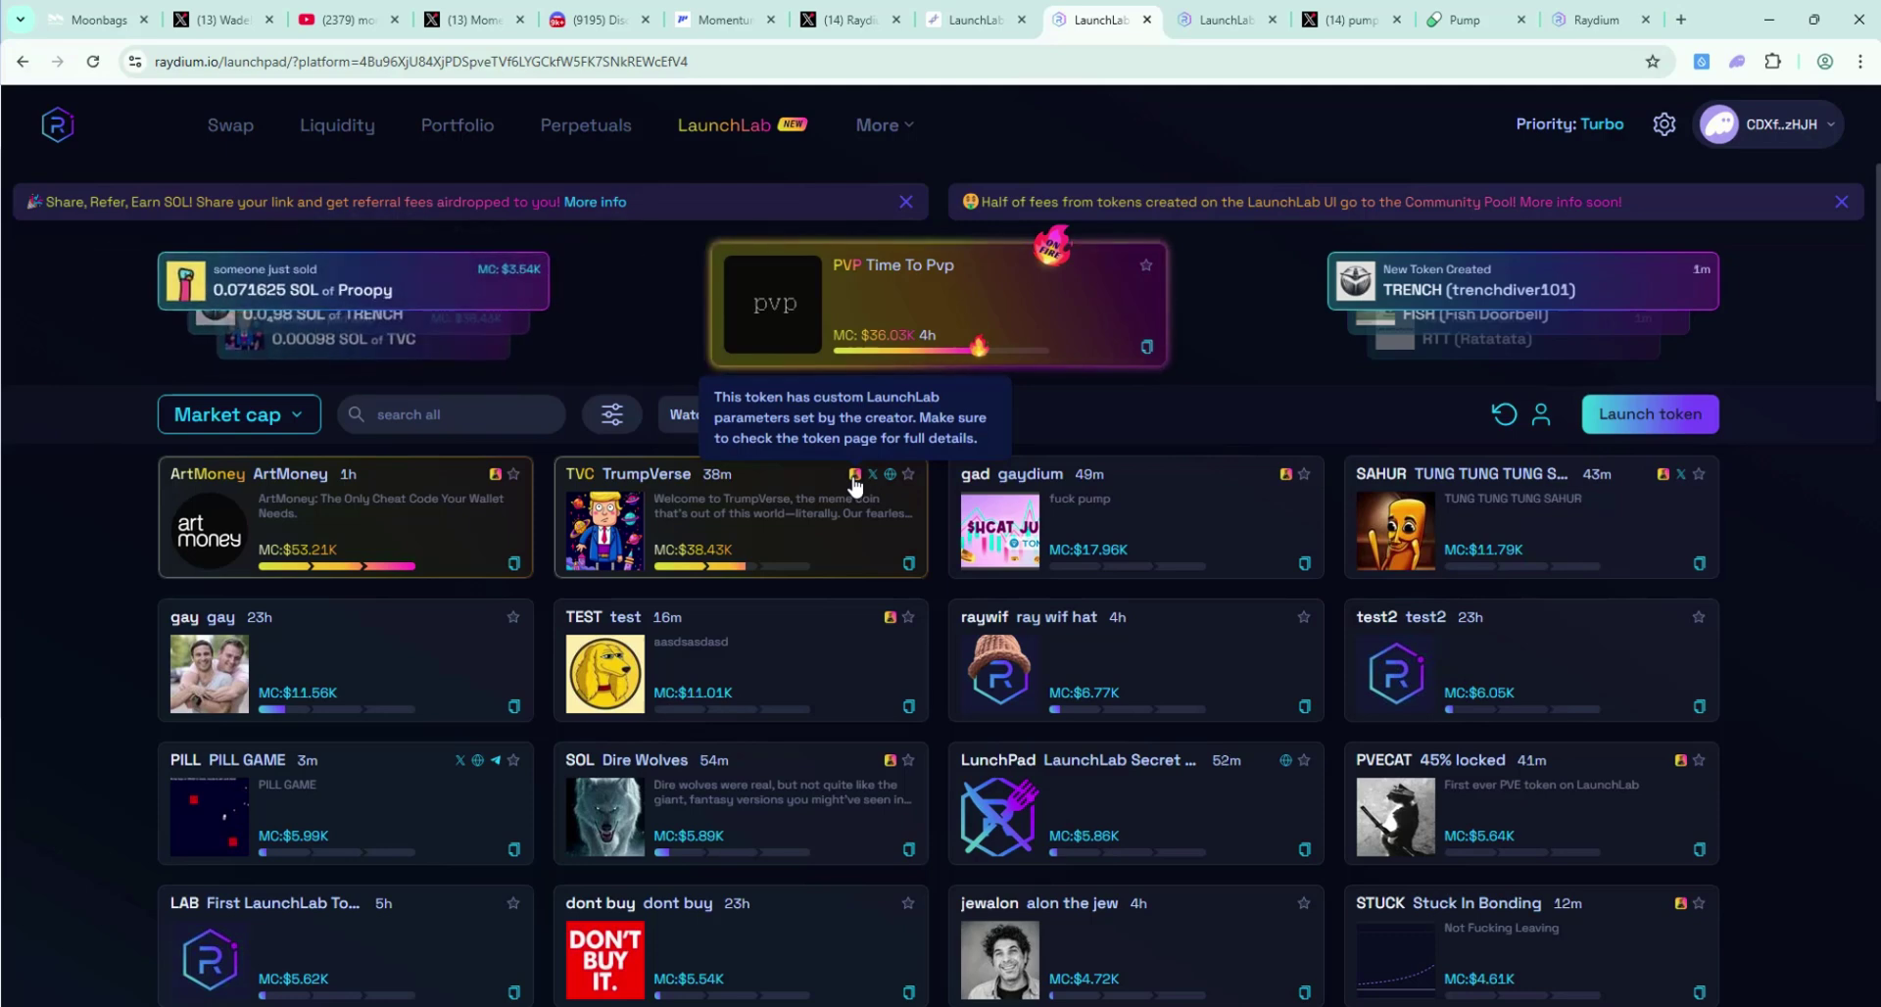
pyautogui.click(809, 520)
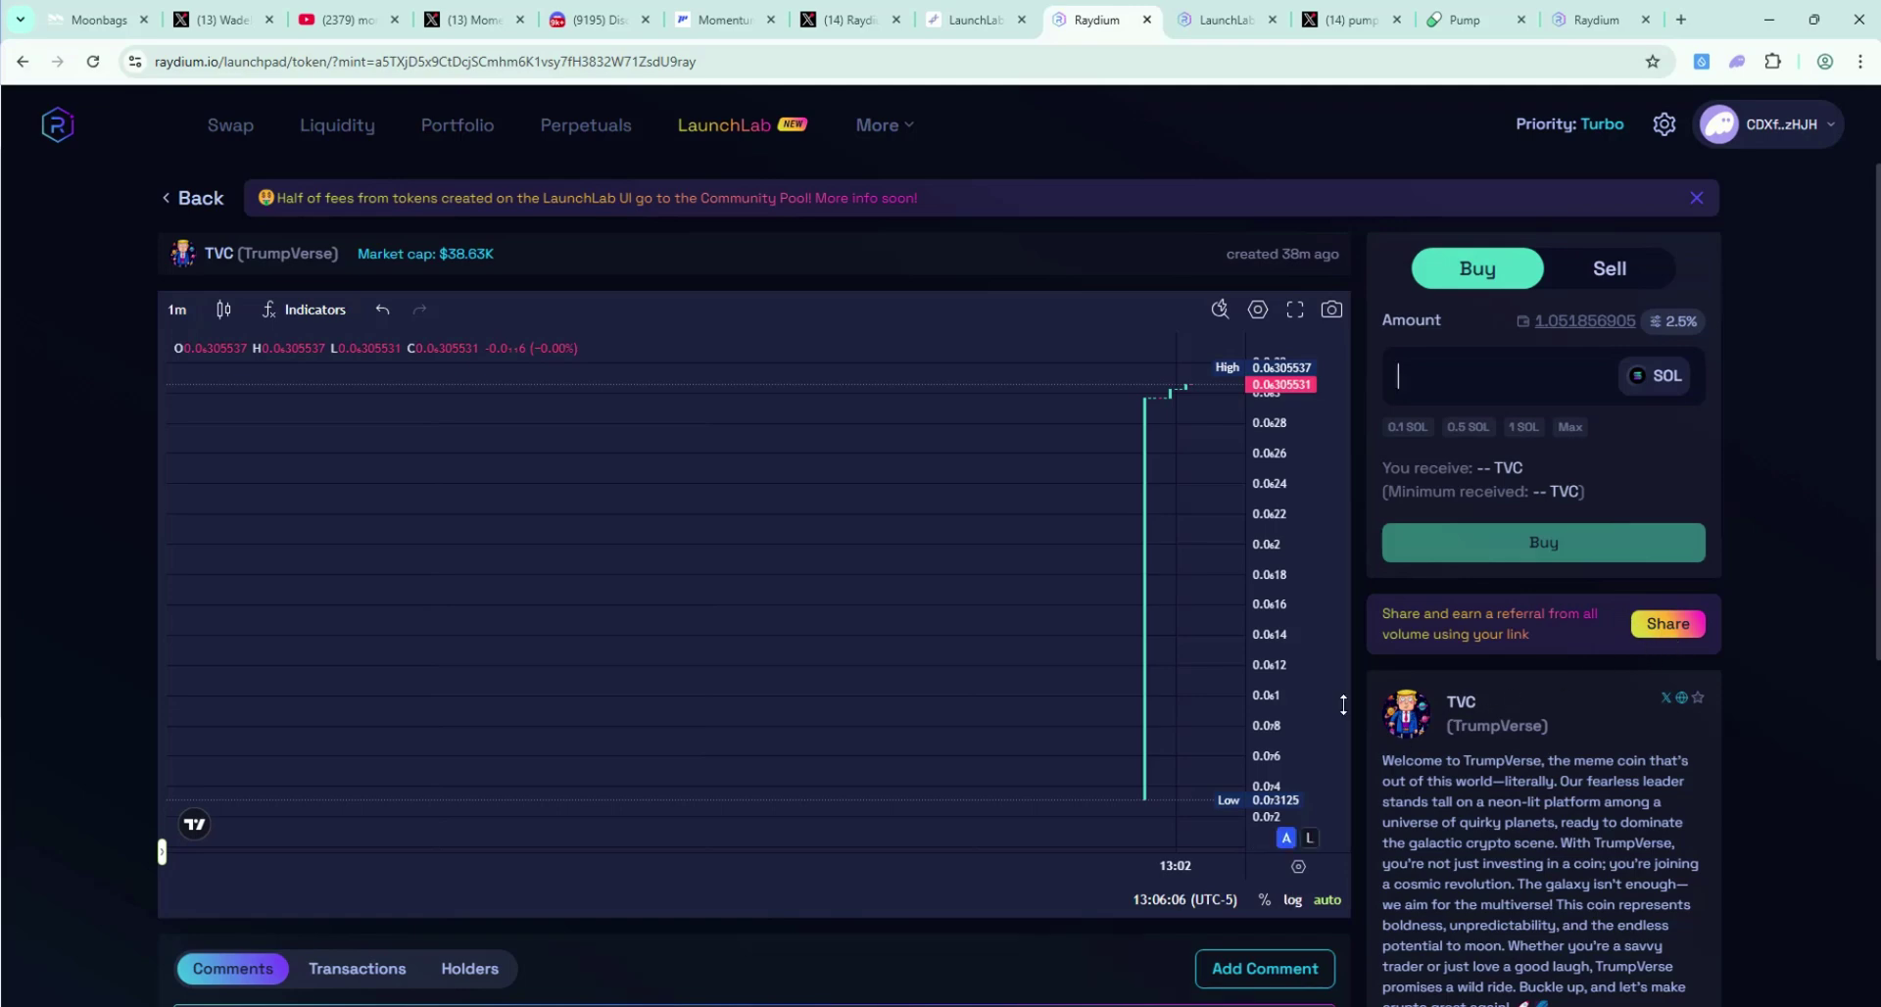
pyautogui.scroll(-6, 1361, 721)
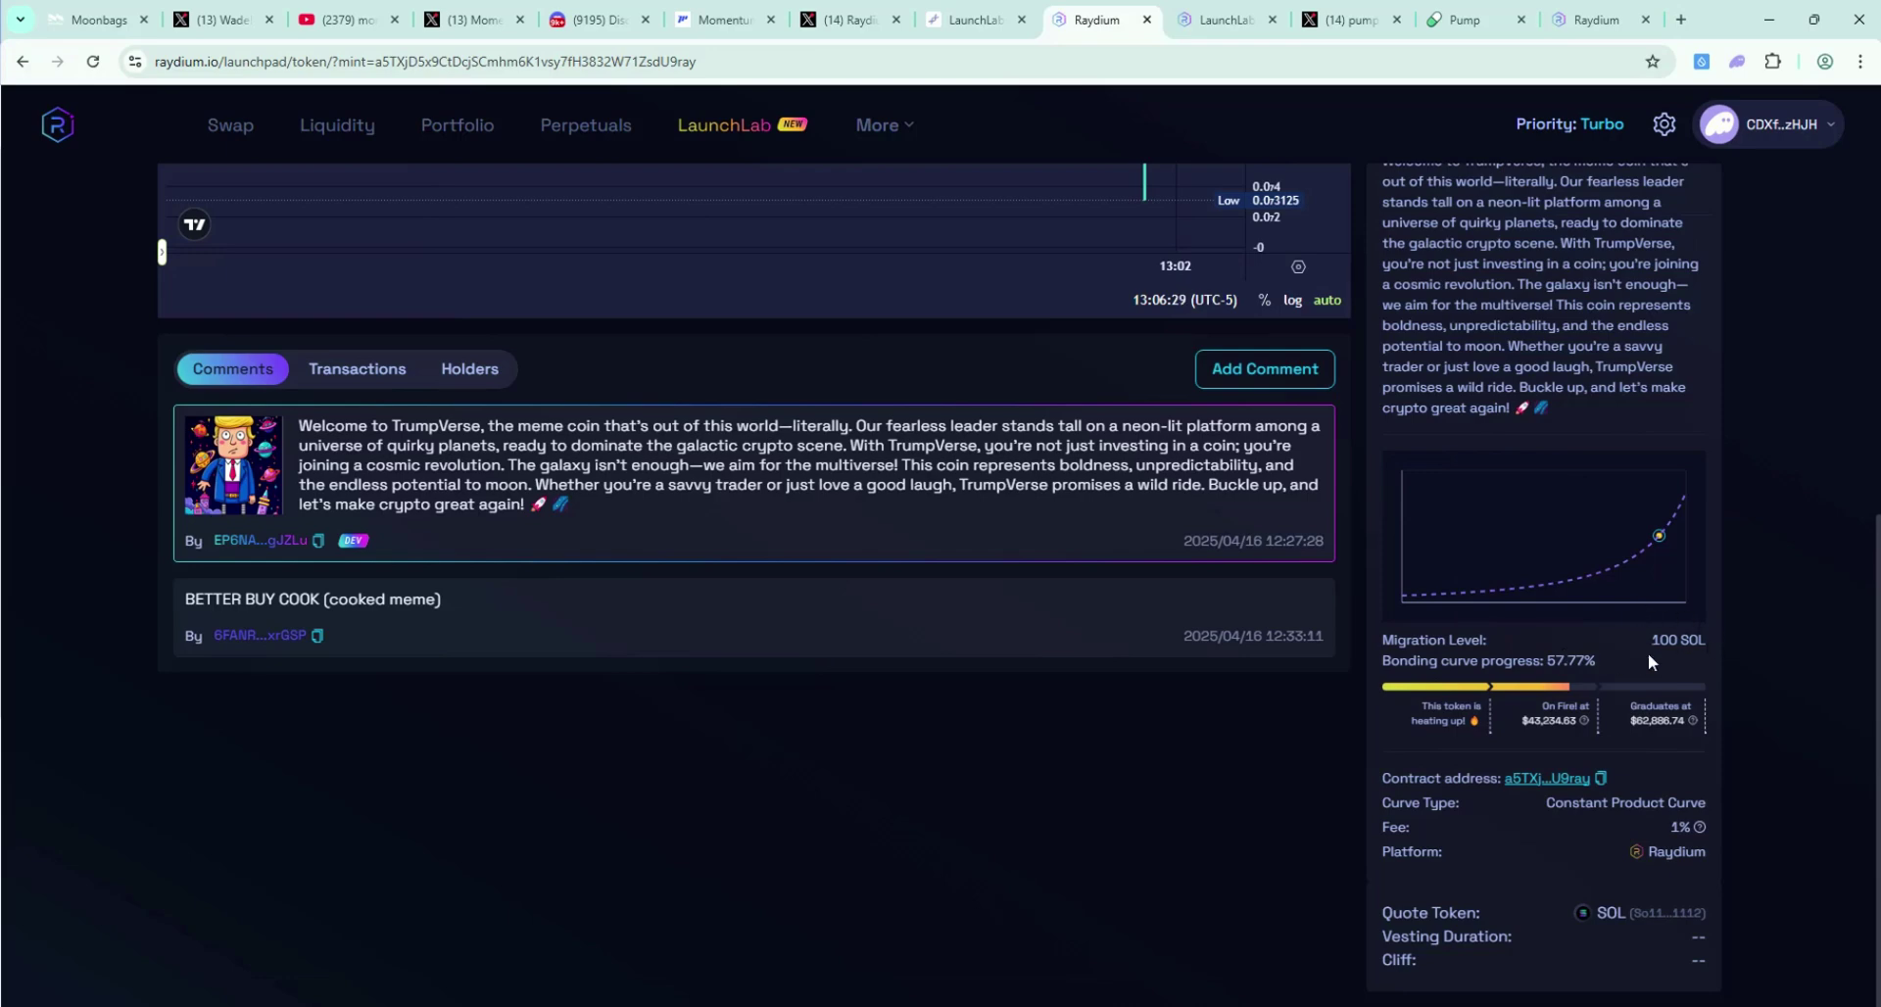
# Look at the token creation form in LaunchLab mode for comparison and return to the TVC token page
pyautogui.hotkey('ctrl', 'Tab')
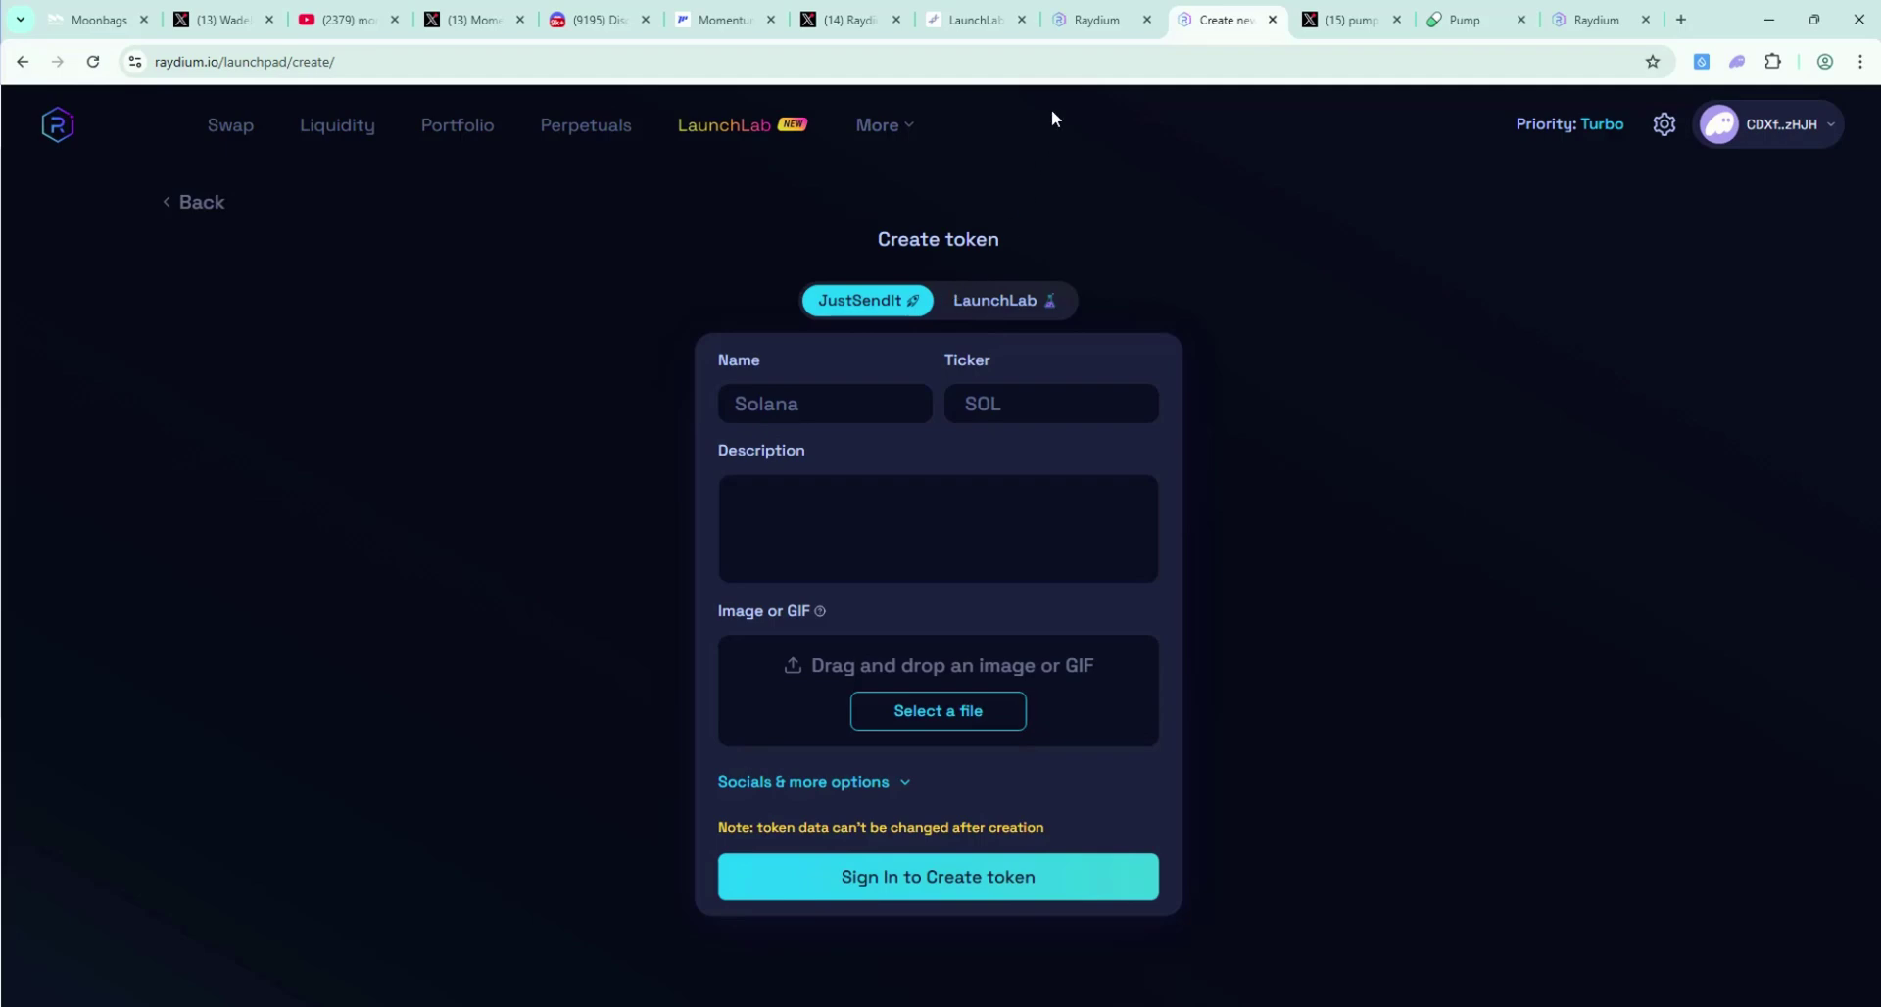
pyautogui.click(1027, 303)
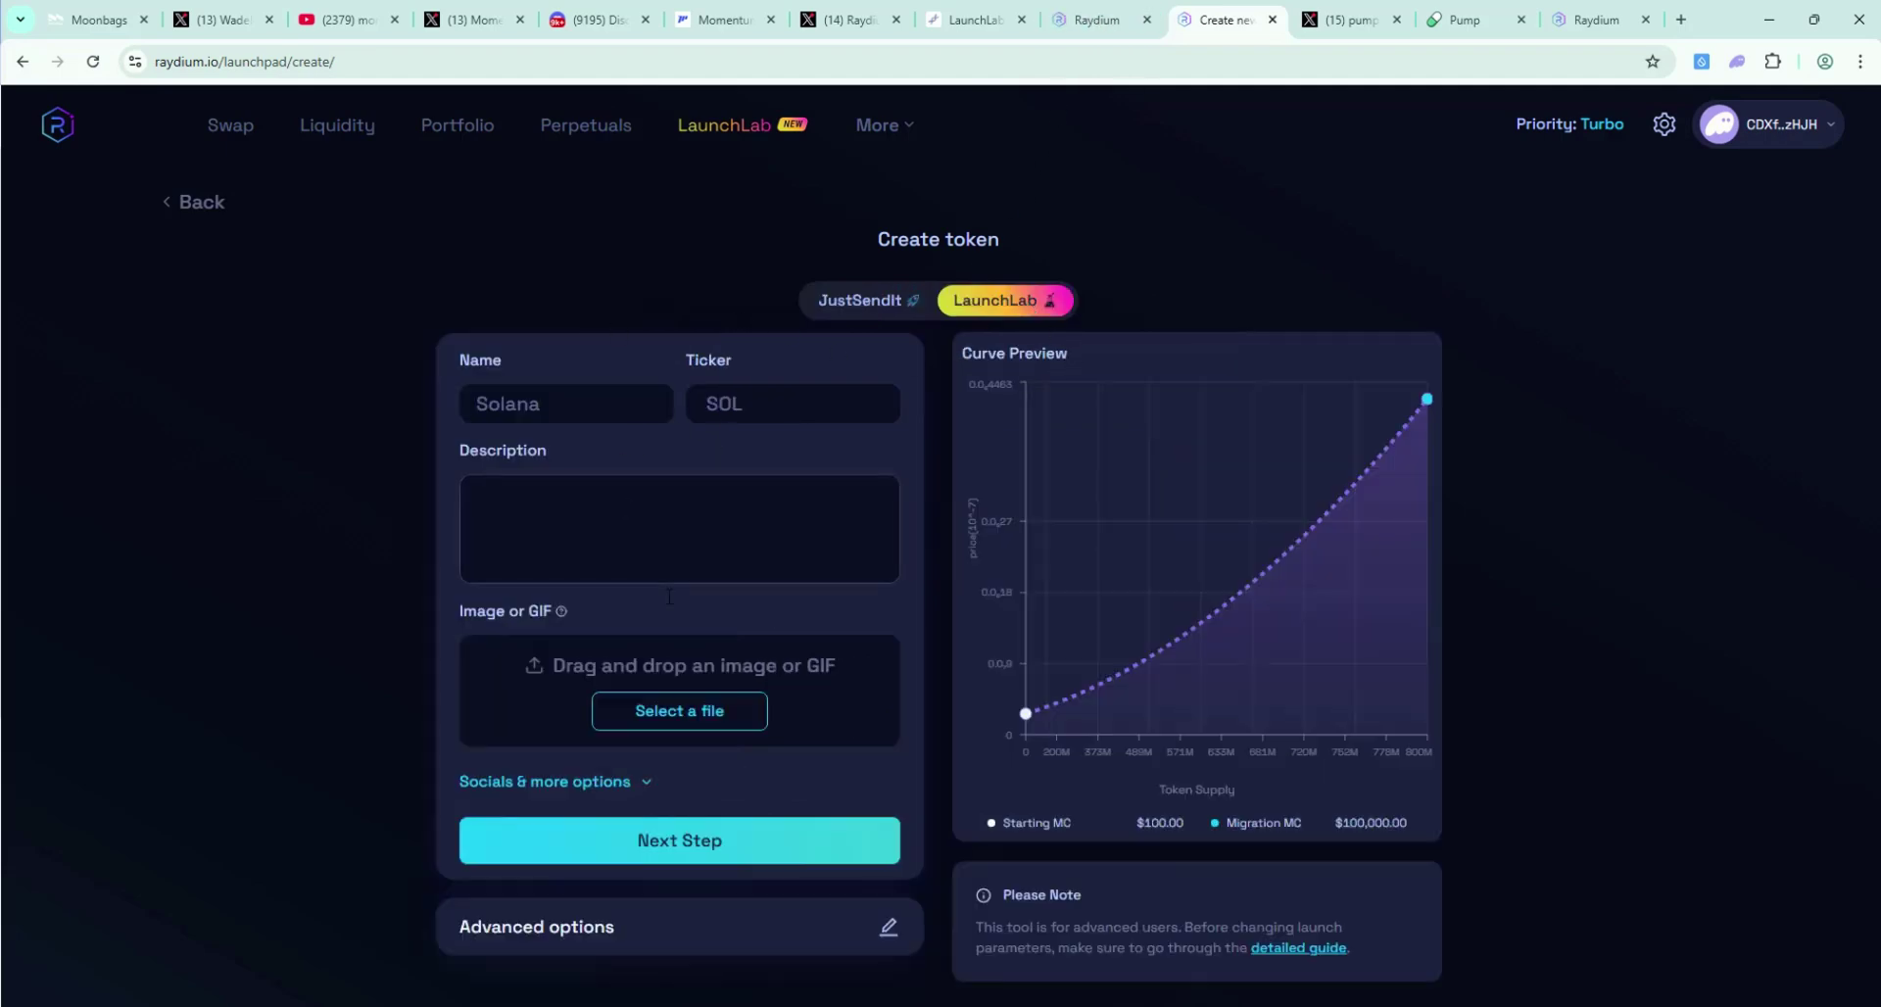
pyautogui.hotkey('ctrl', 'shift', 'Tab')
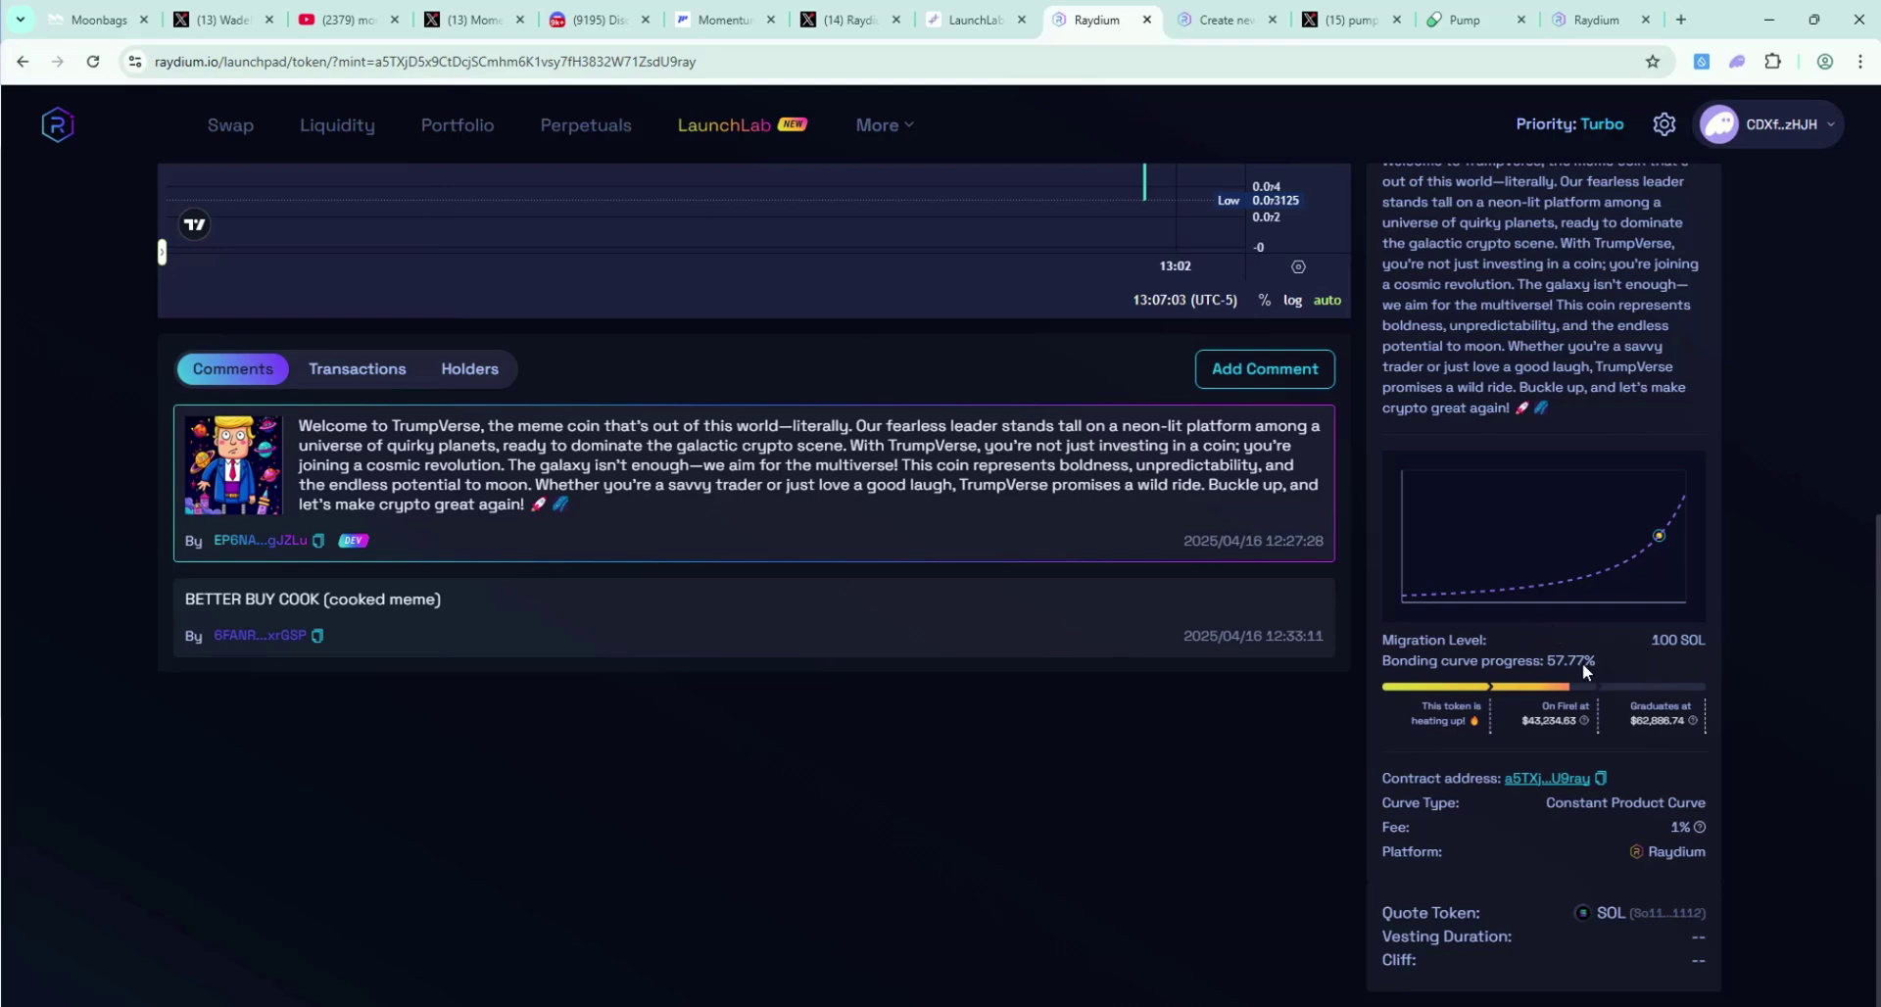
# View the transactions and the holders of the TVC token
pyautogui.click(340, 371)
pyautogui.scroll(1, 470, 490)
pyautogui.click(470, 481)
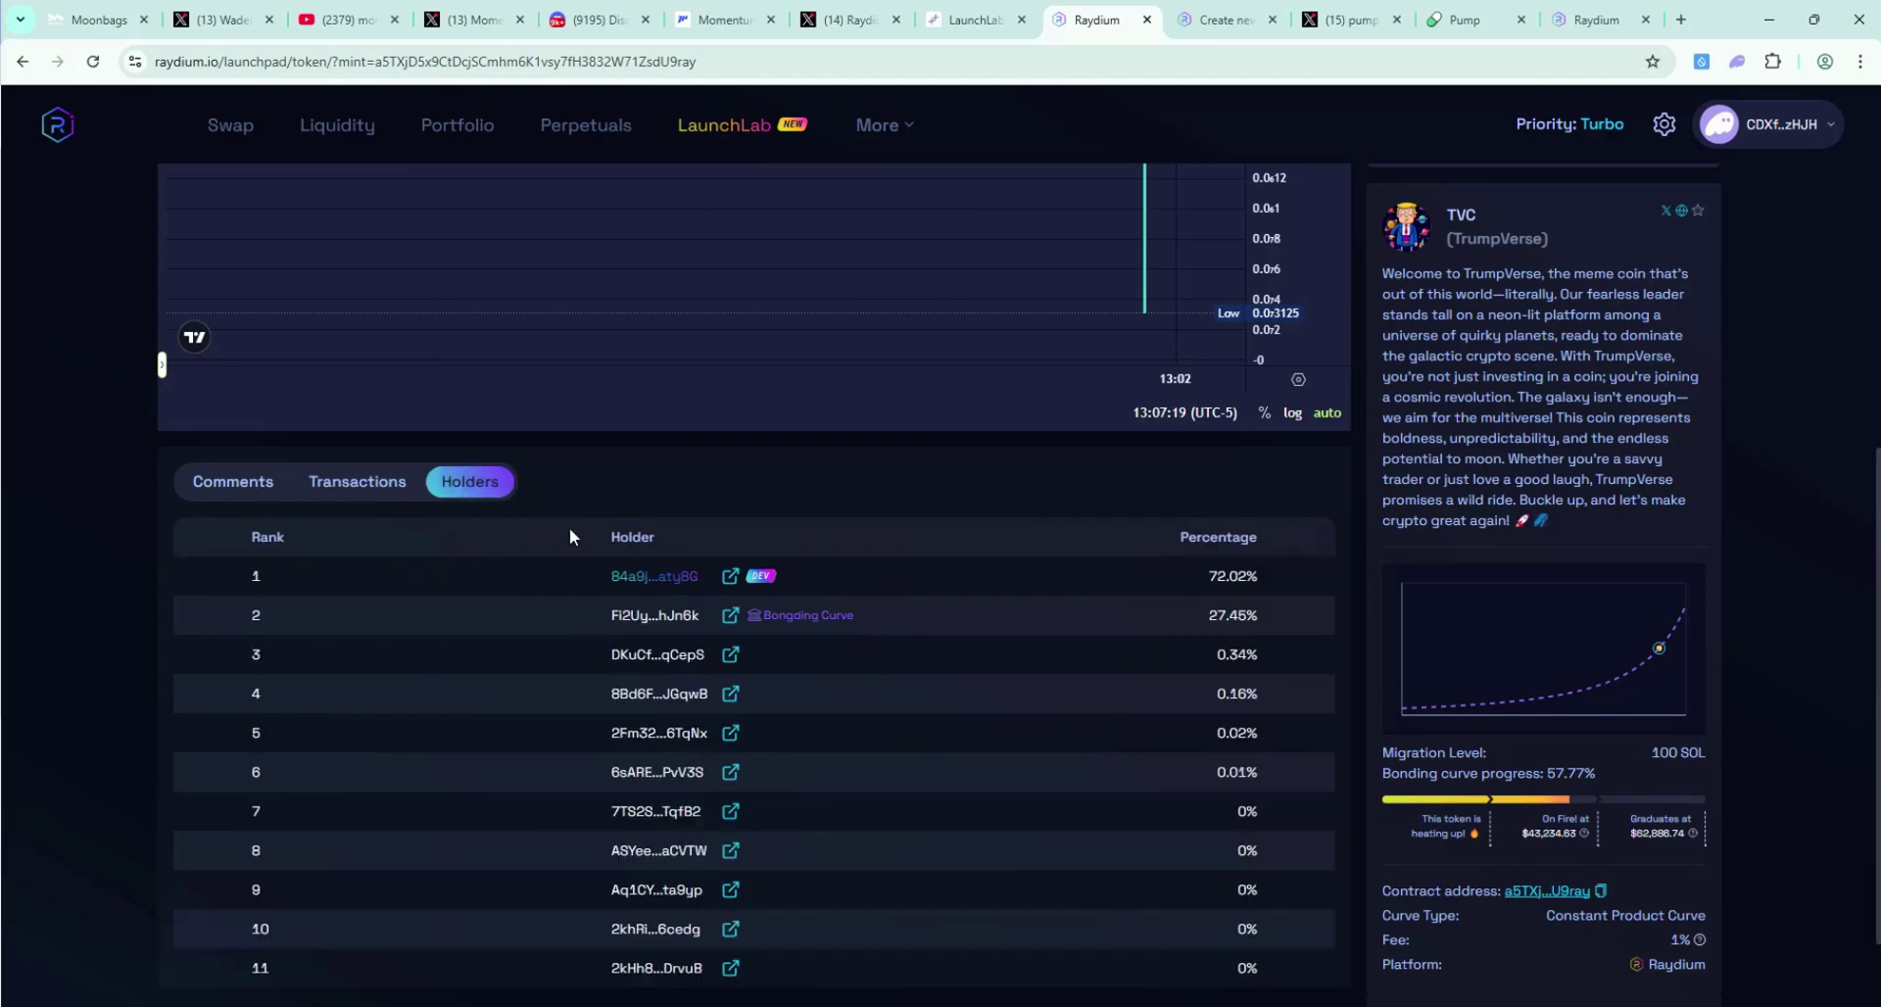
# Return to the token list, open the LunchPad token and review its transactions and holders
pyautogui.hotkey('alt', 'Left')
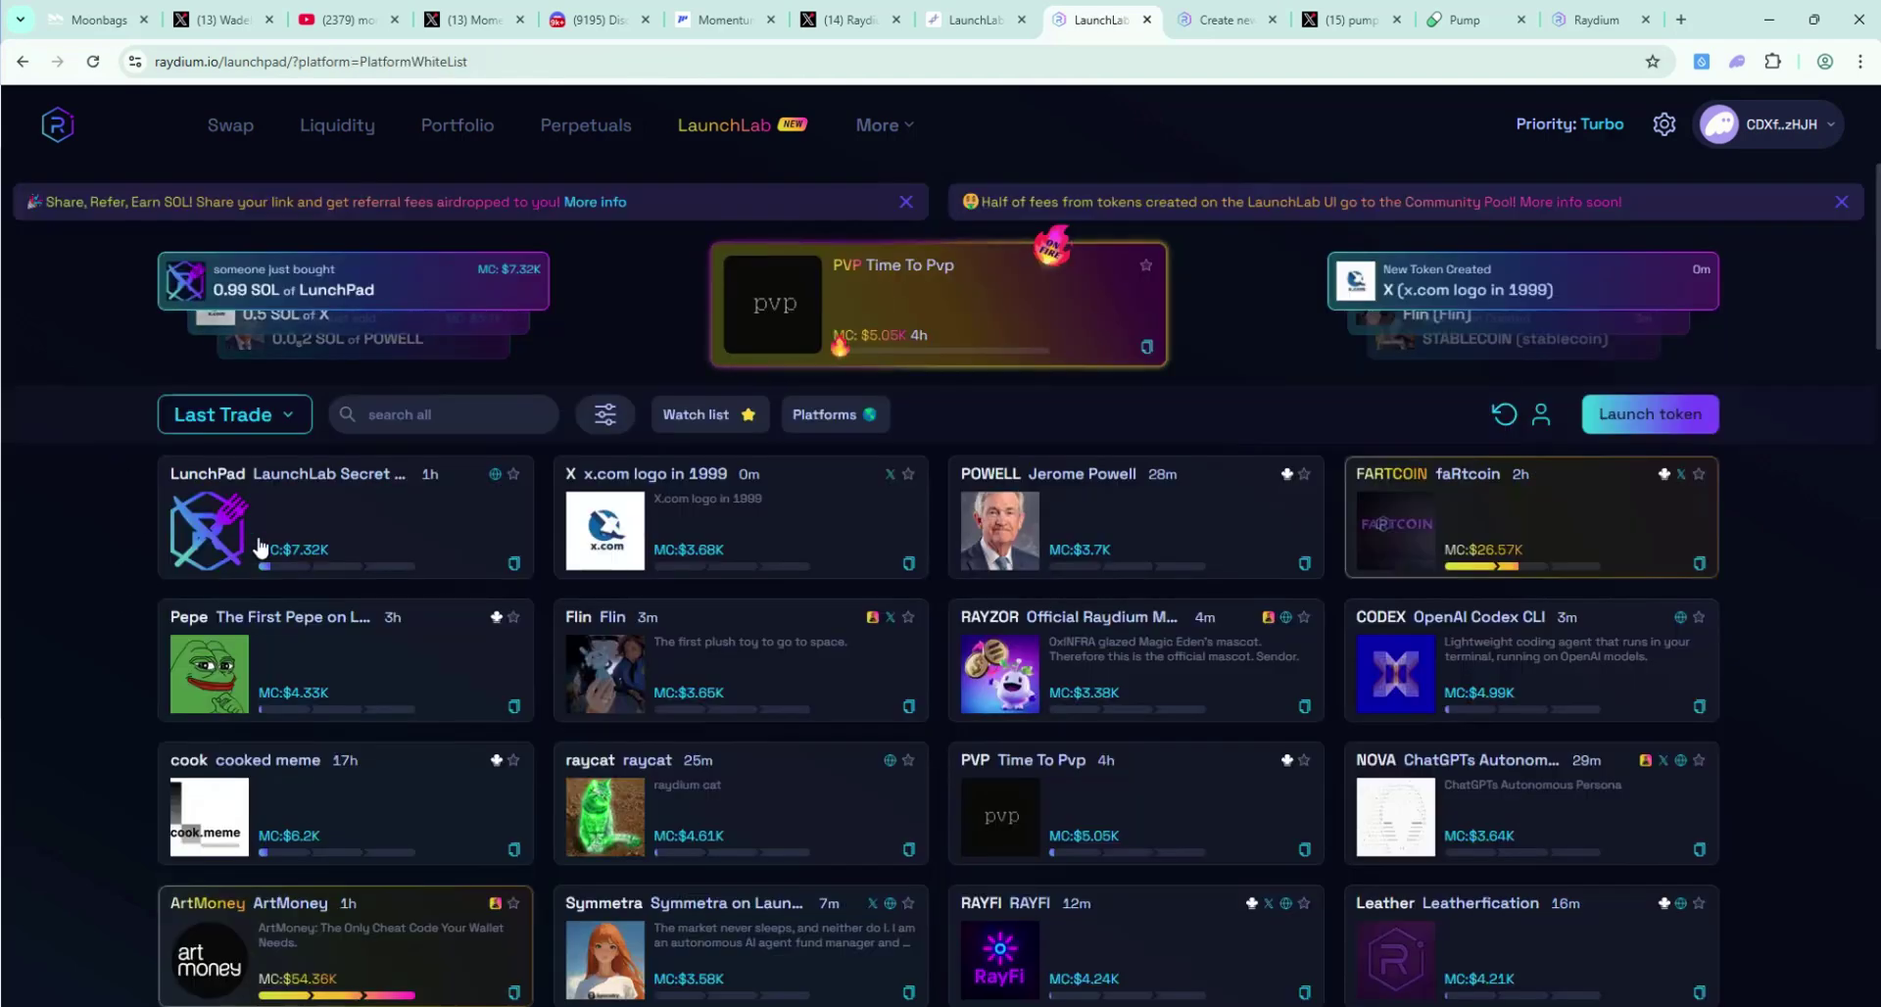
pyautogui.click(373, 533)
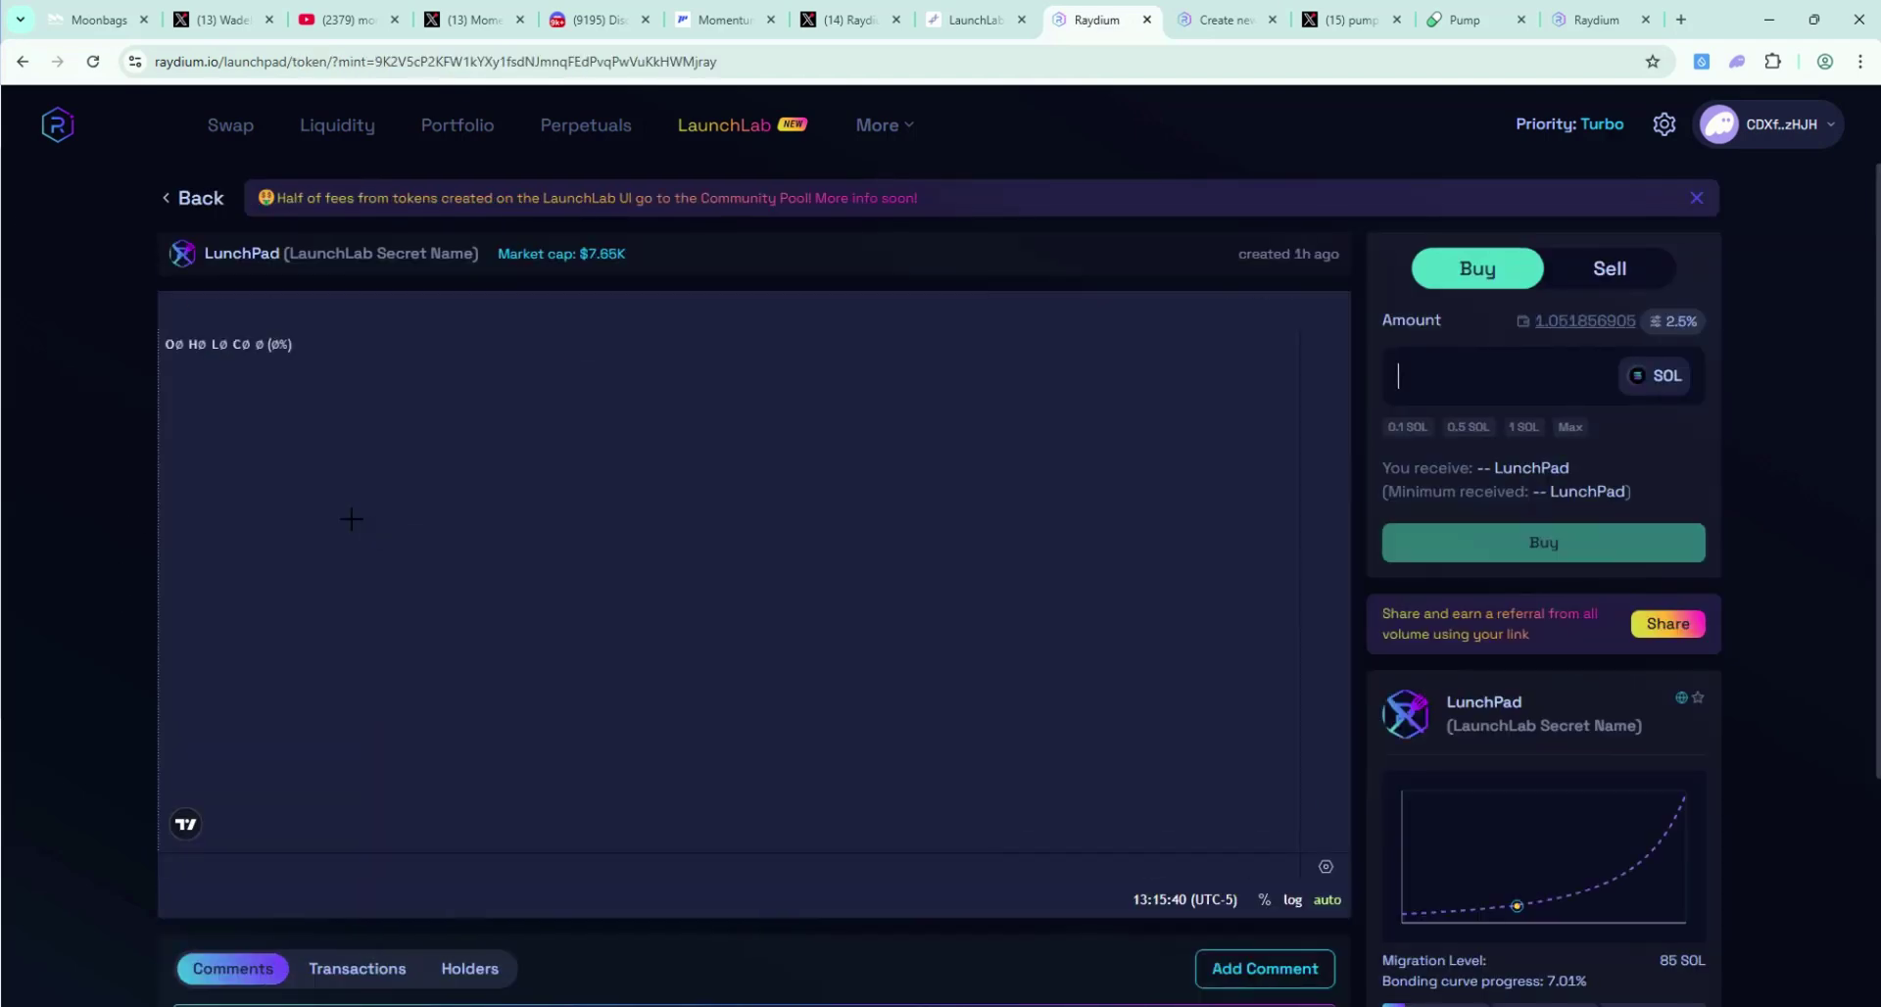
pyautogui.scroll(-3, 141, 444)
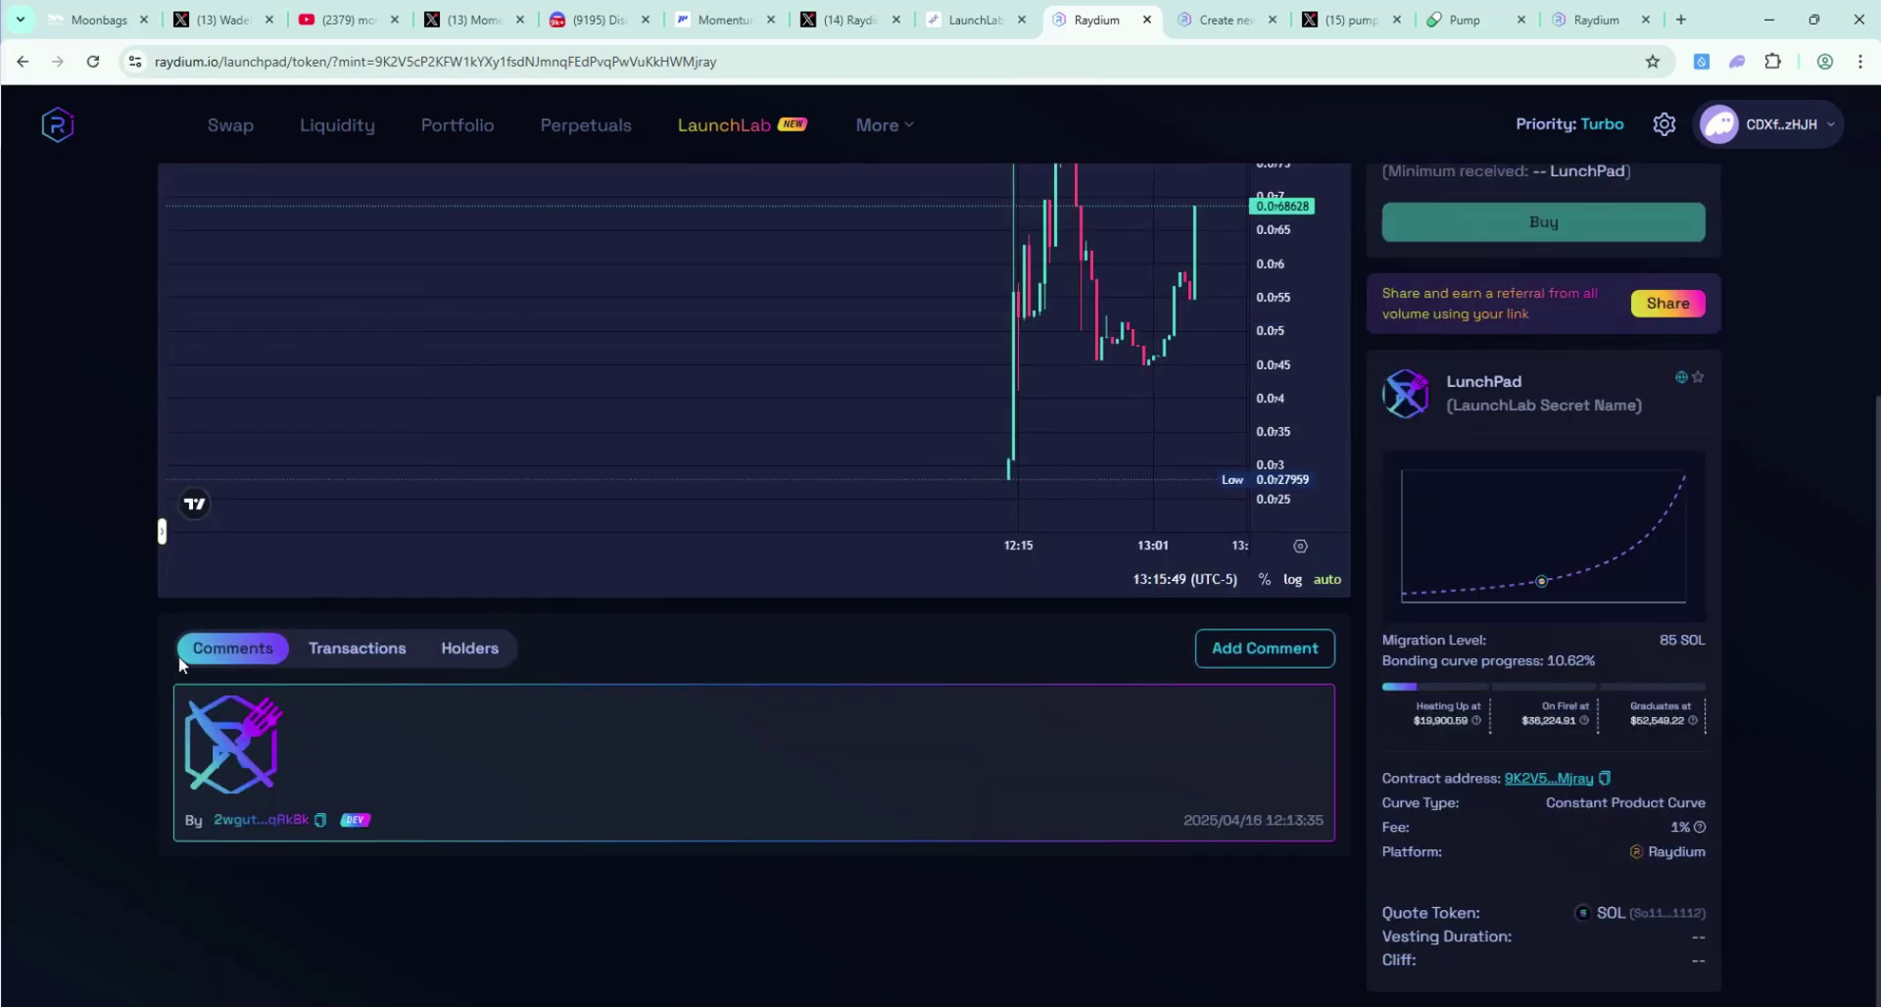
pyautogui.click(314, 655)
pyautogui.scroll(-4, 333, 319)
pyautogui.scroll(-12, 674, 649)
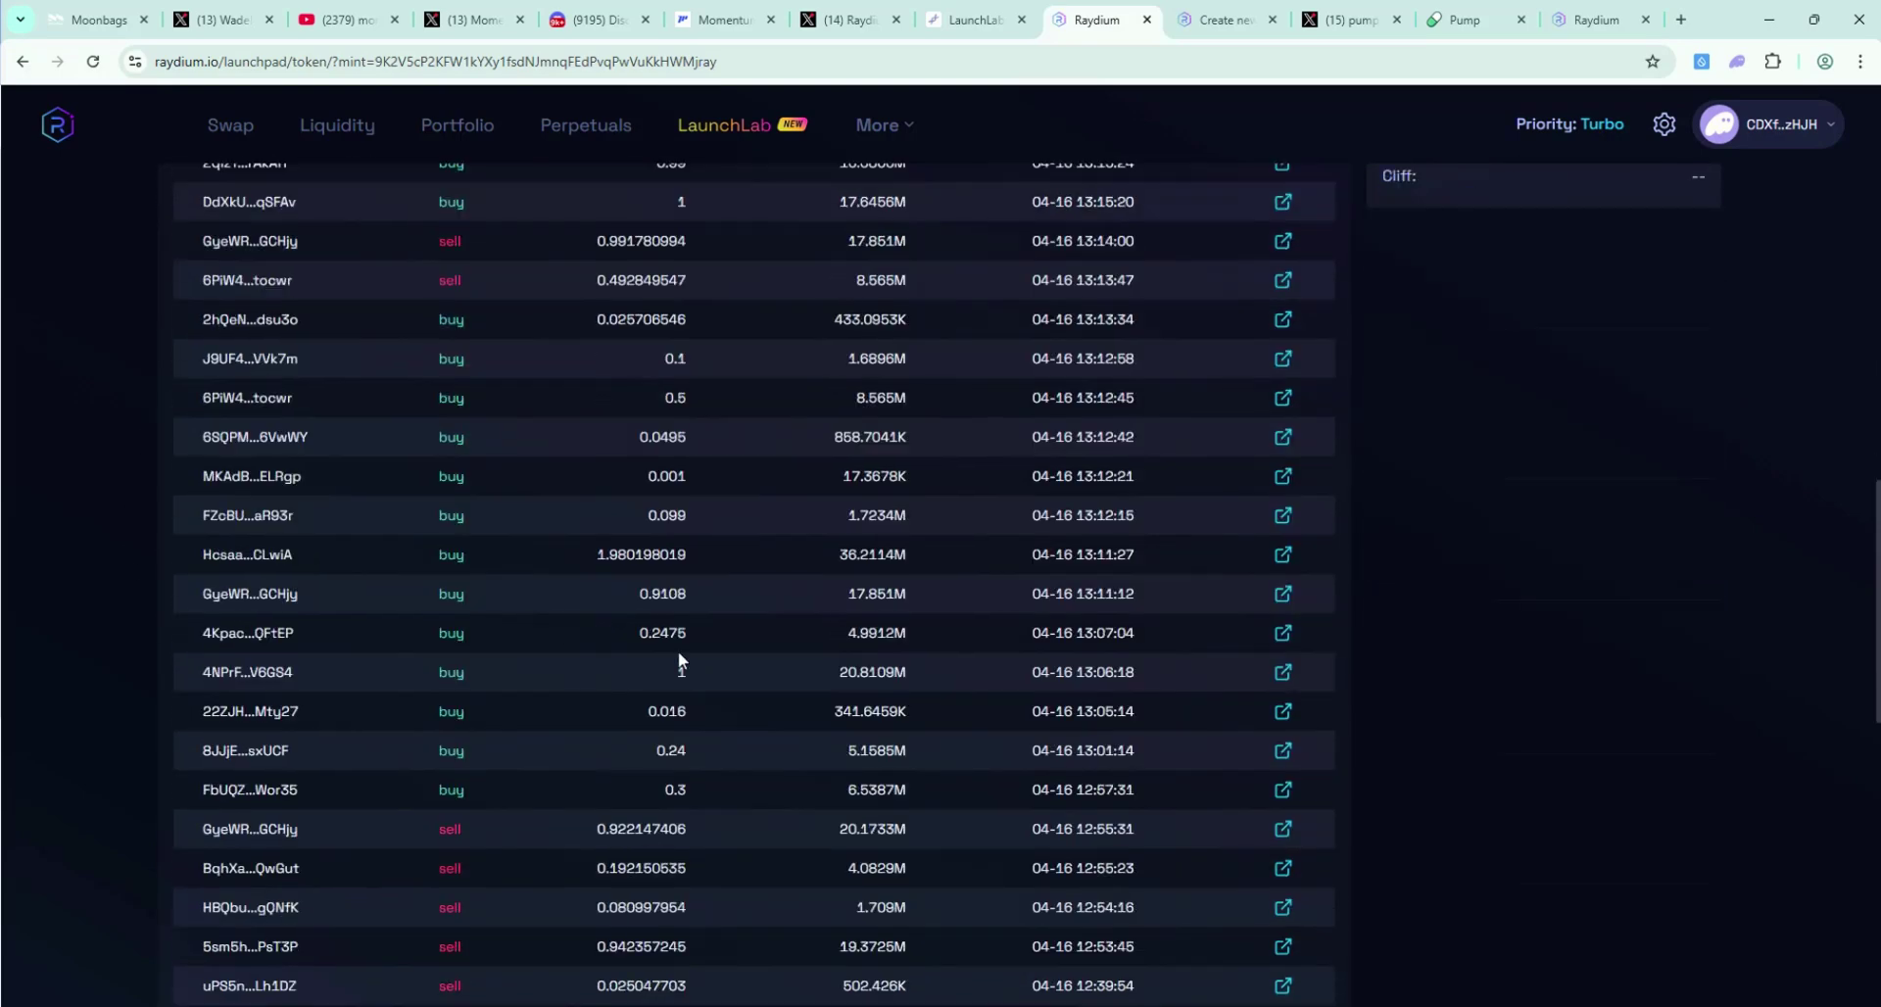
pyautogui.scroll(-2, 699, 652)
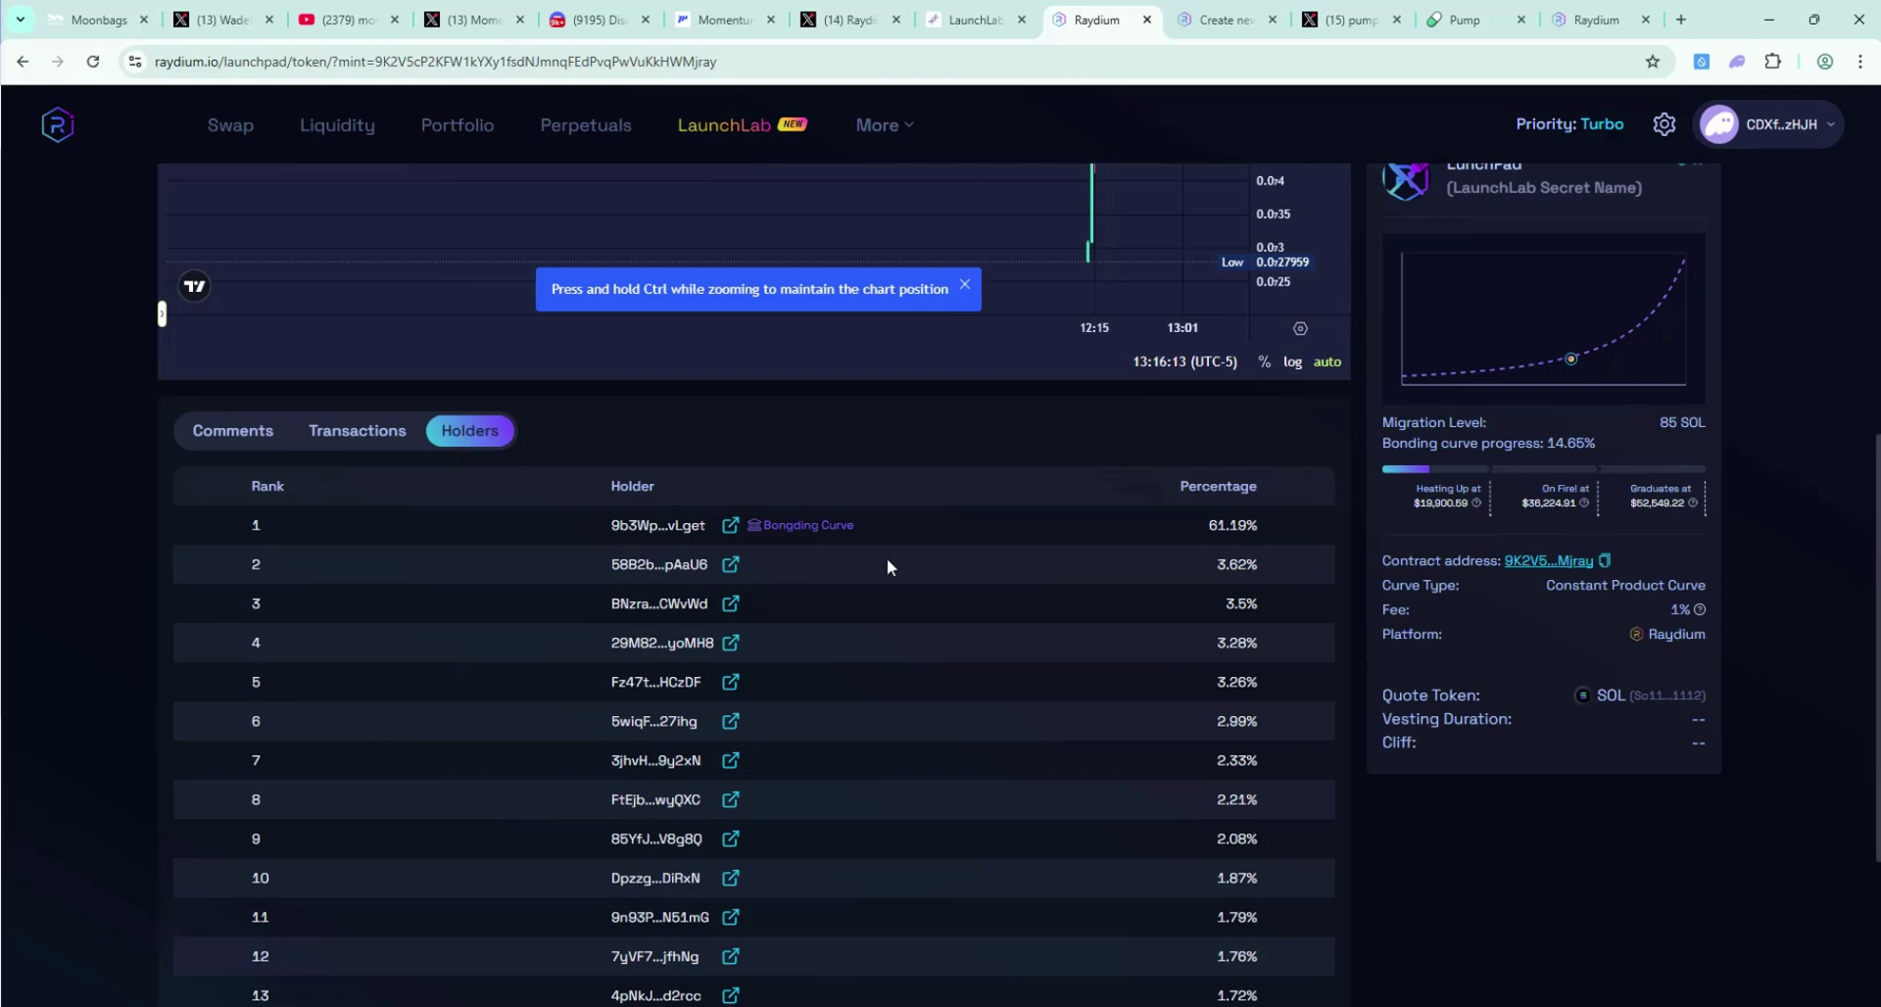
# Buy the LunchPad token with 0.1 SOL and check the holdings in the Phantom wallet
pyautogui.scroll(-3, 895, 611)
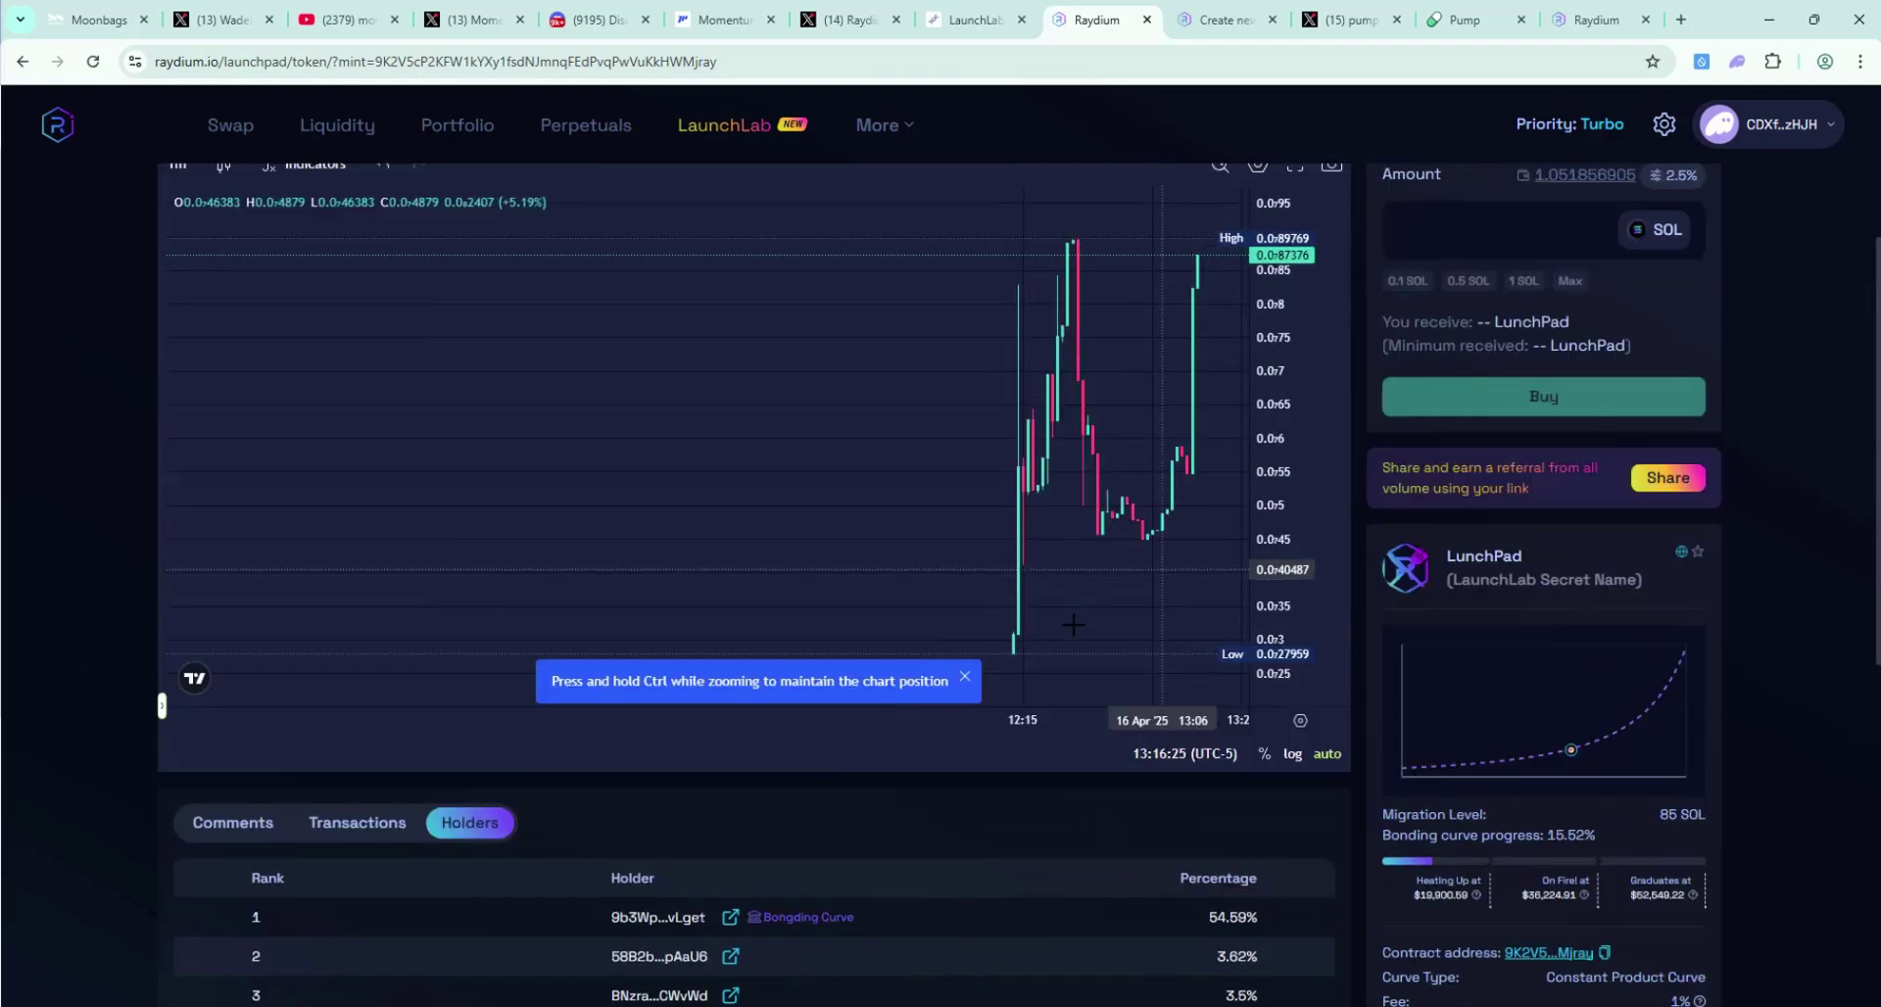
pyautogui.scroll(1, 1440, 502)
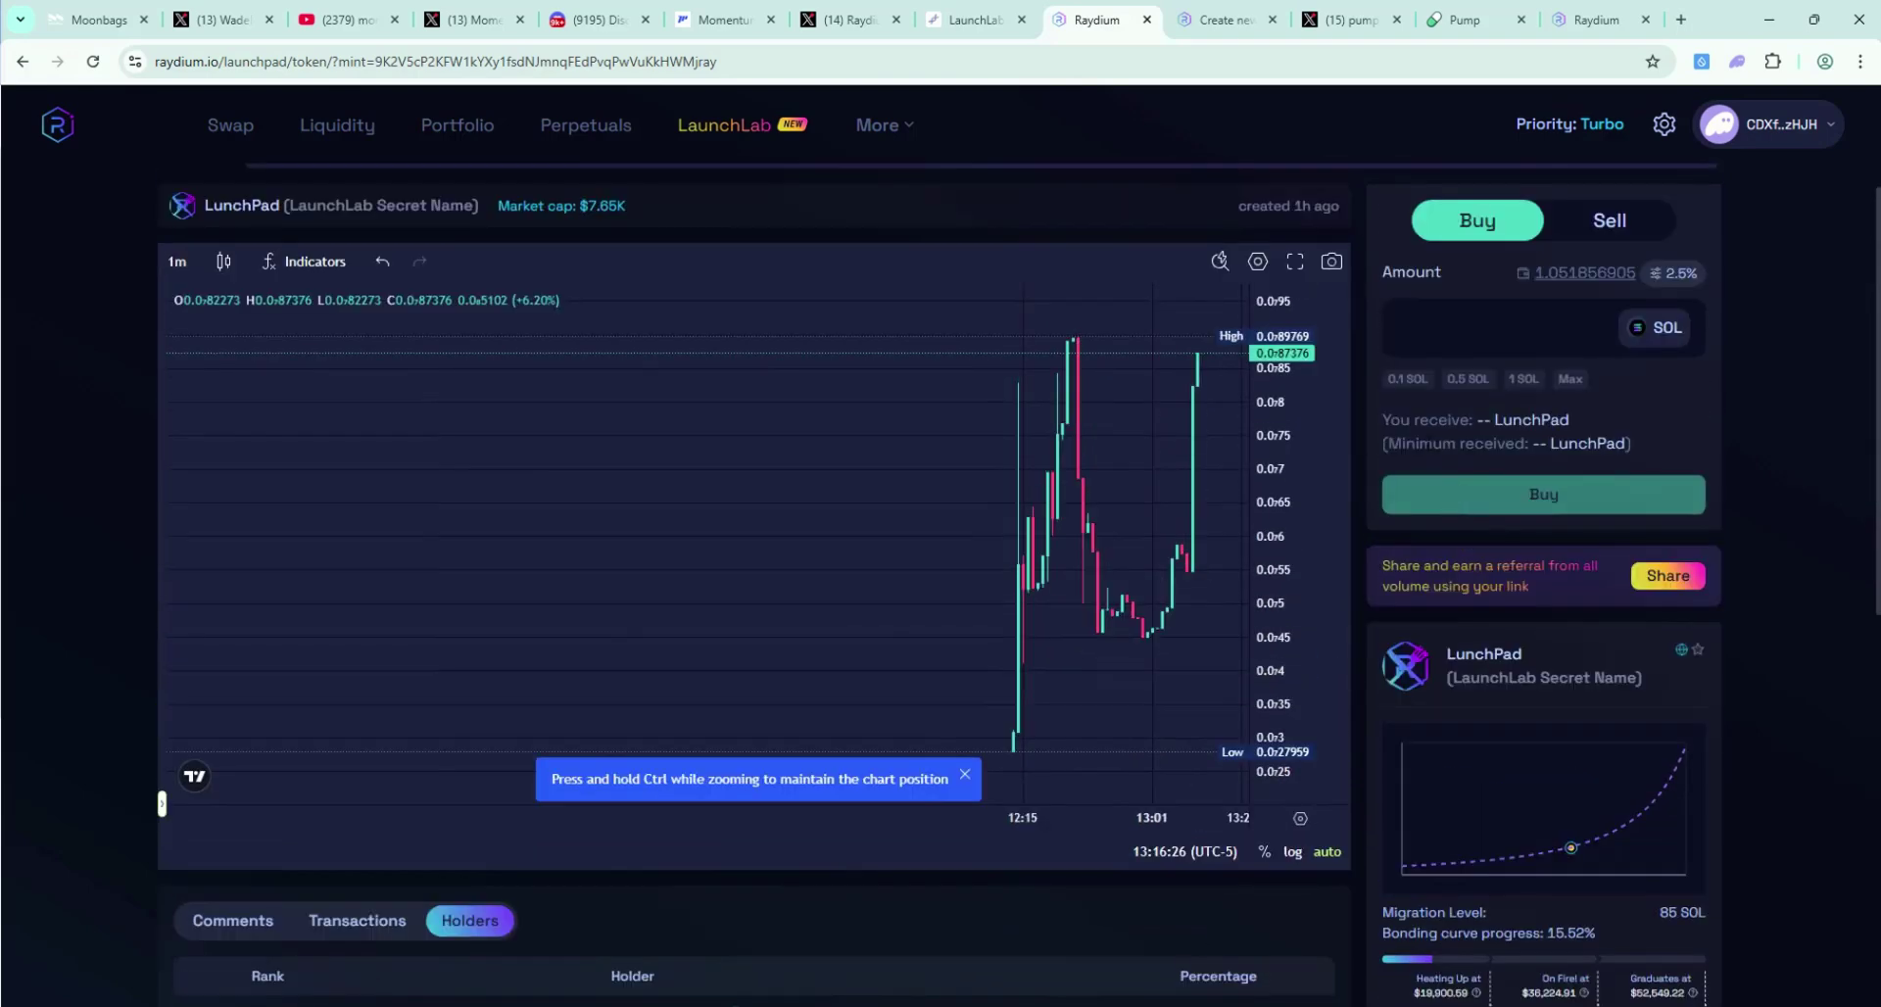
pyautogui.scroll(-4, 1793, 662)
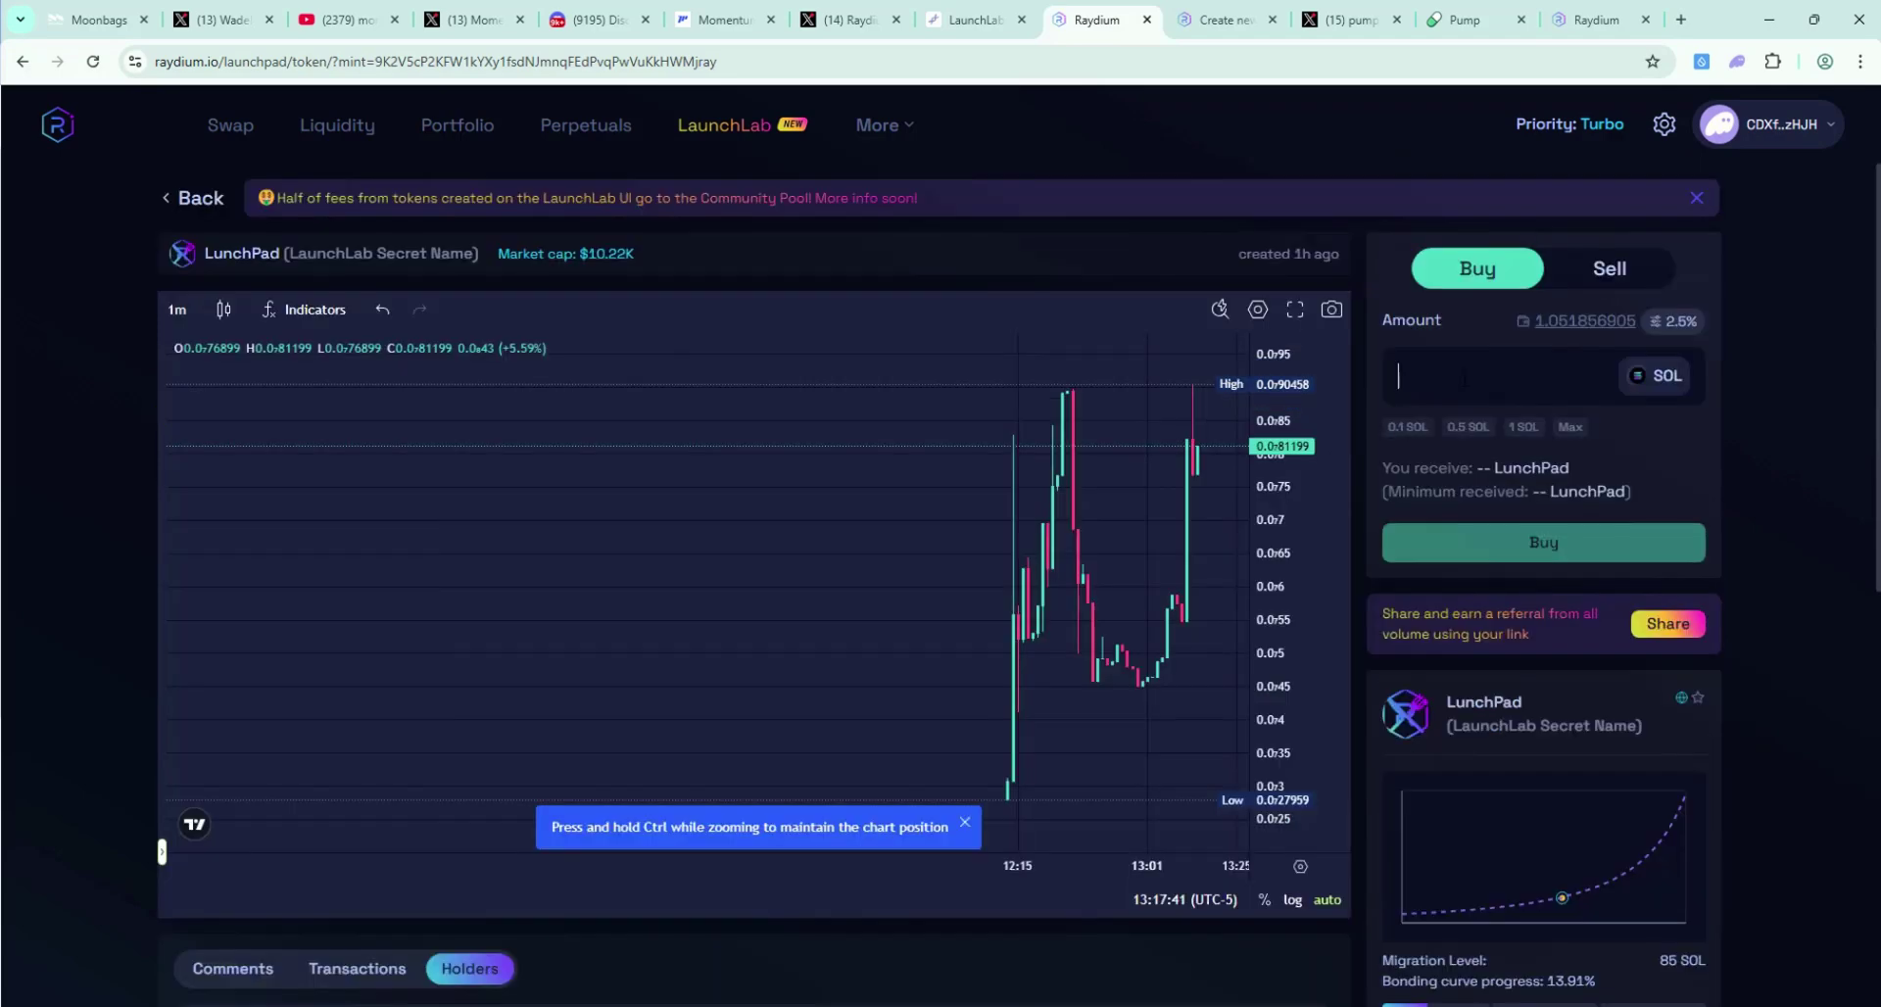
pyautogui.write('0.1')
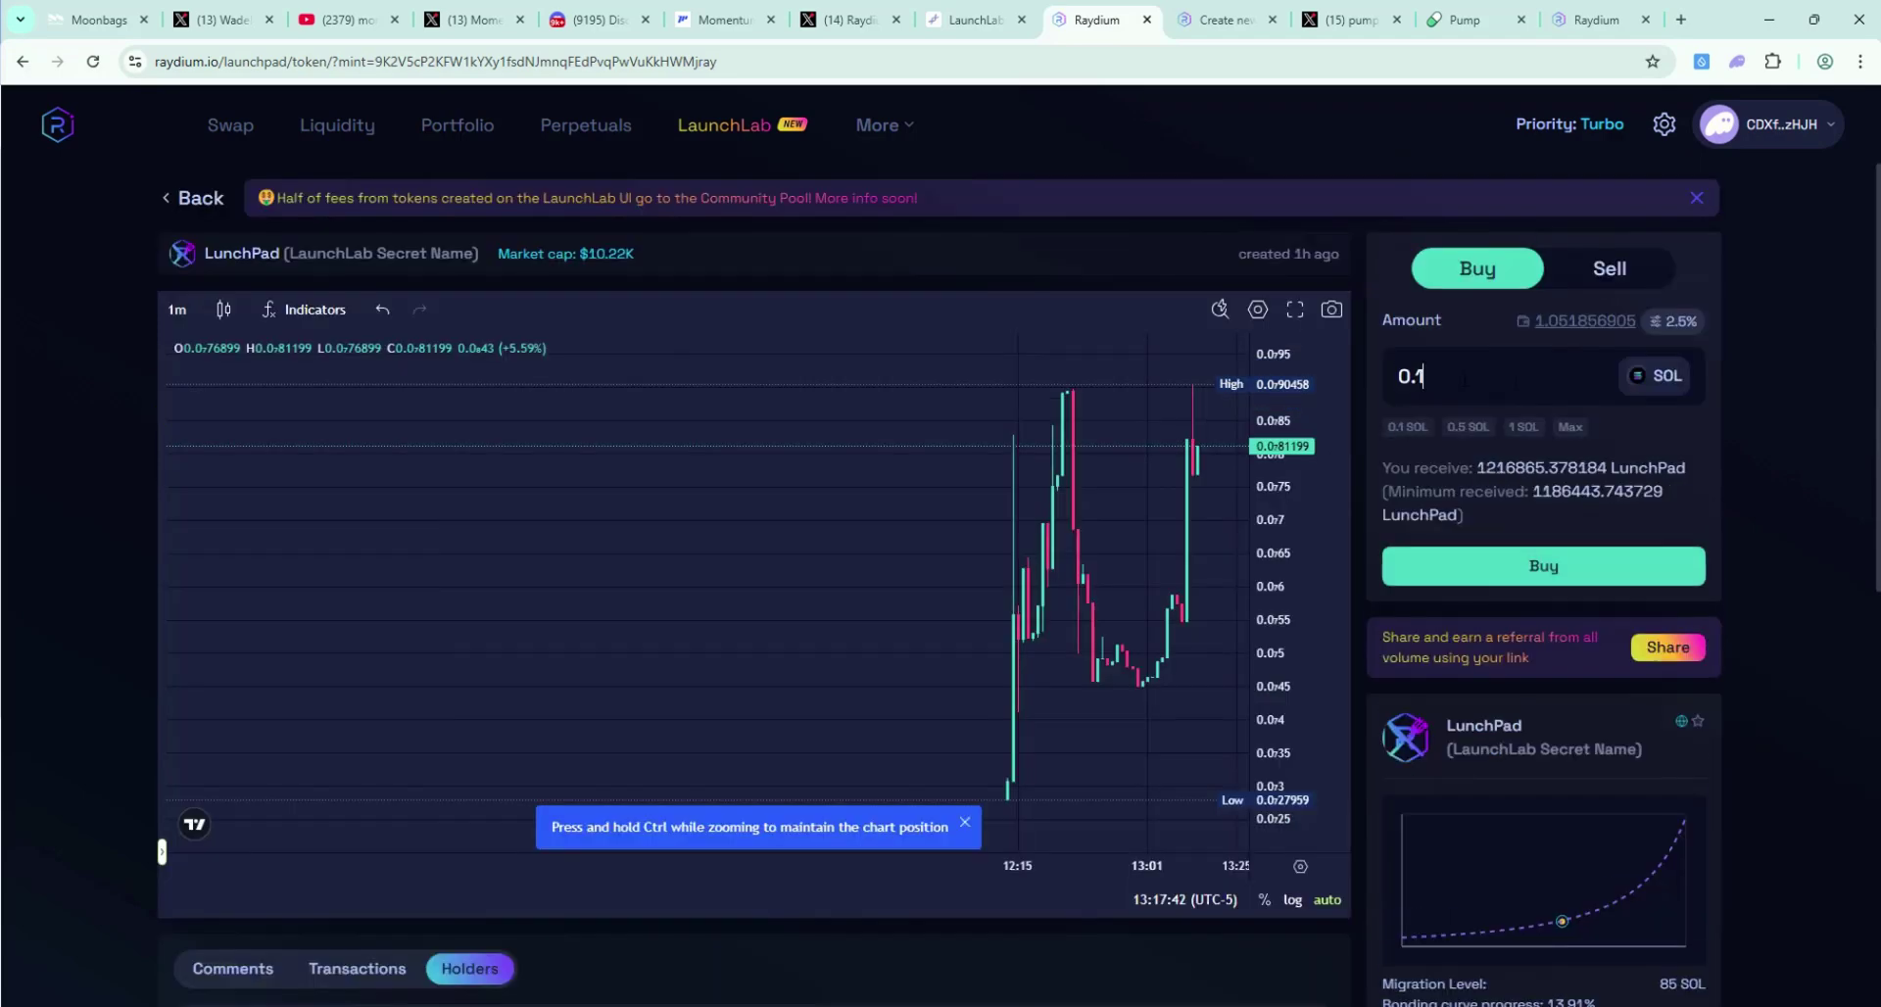
pyautogui.click(1569, 576)
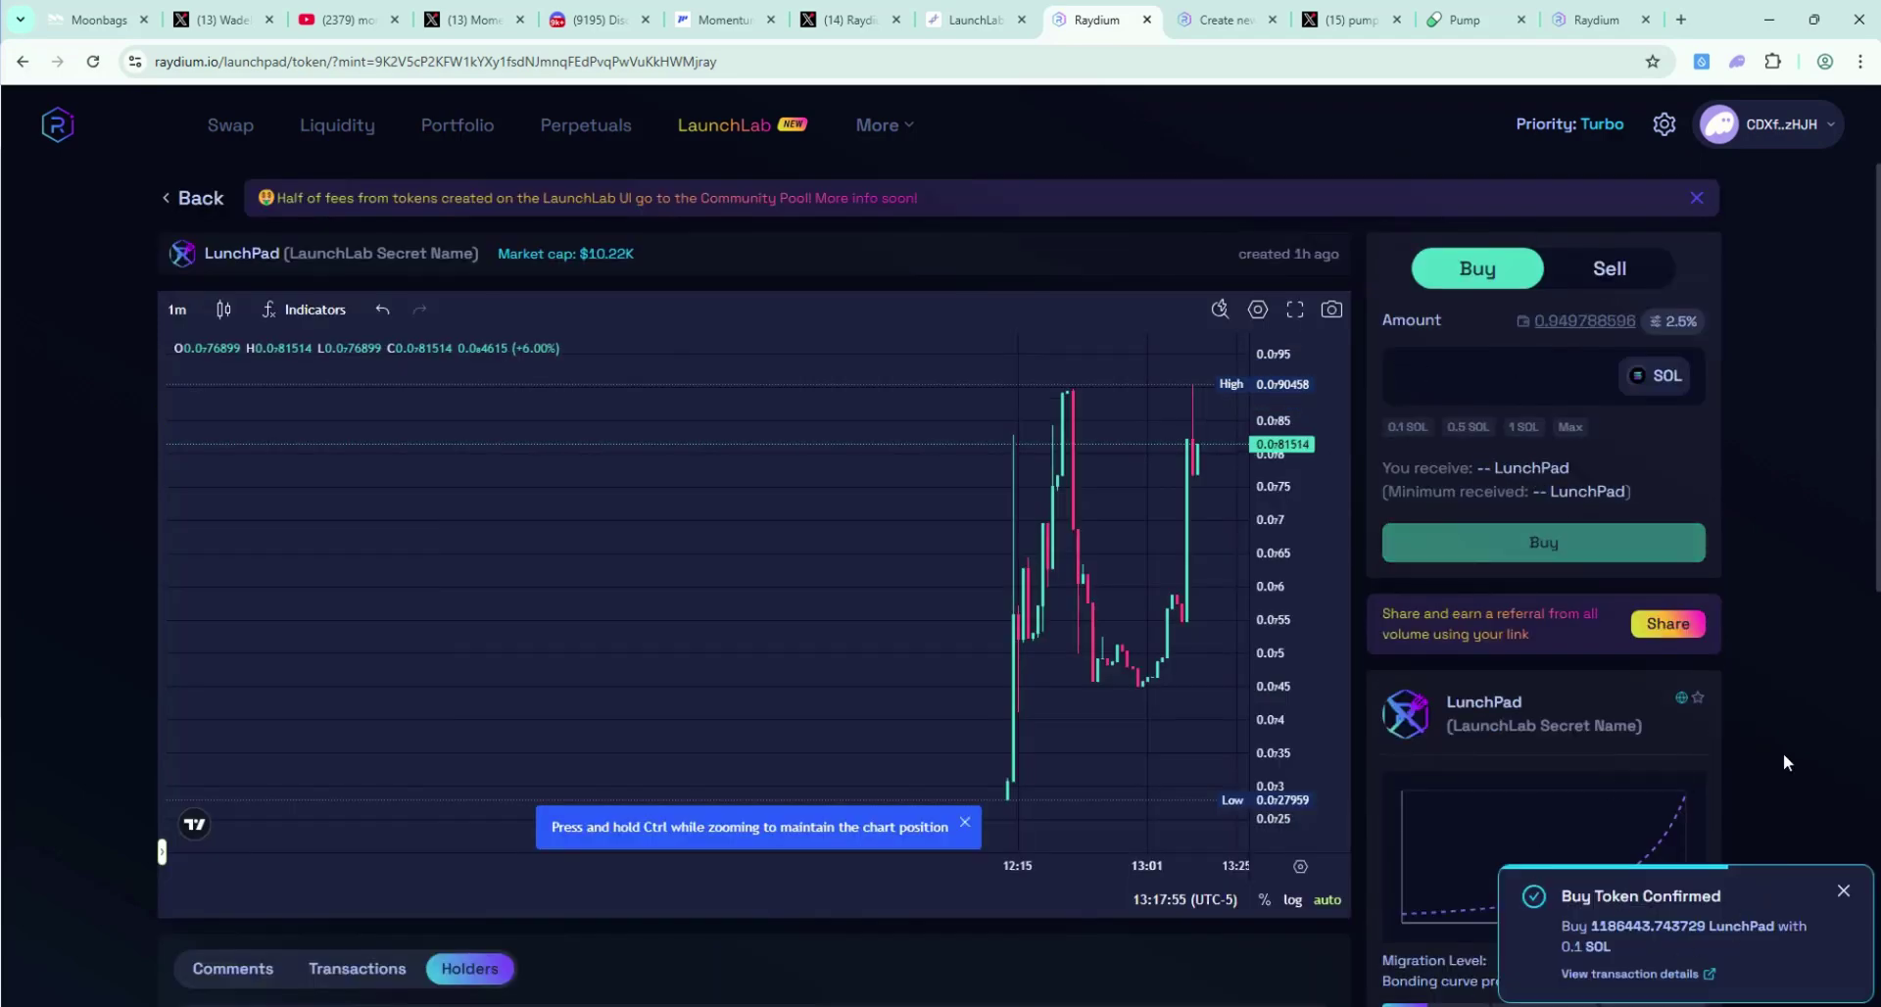
pyautogui.click(1737, 61)
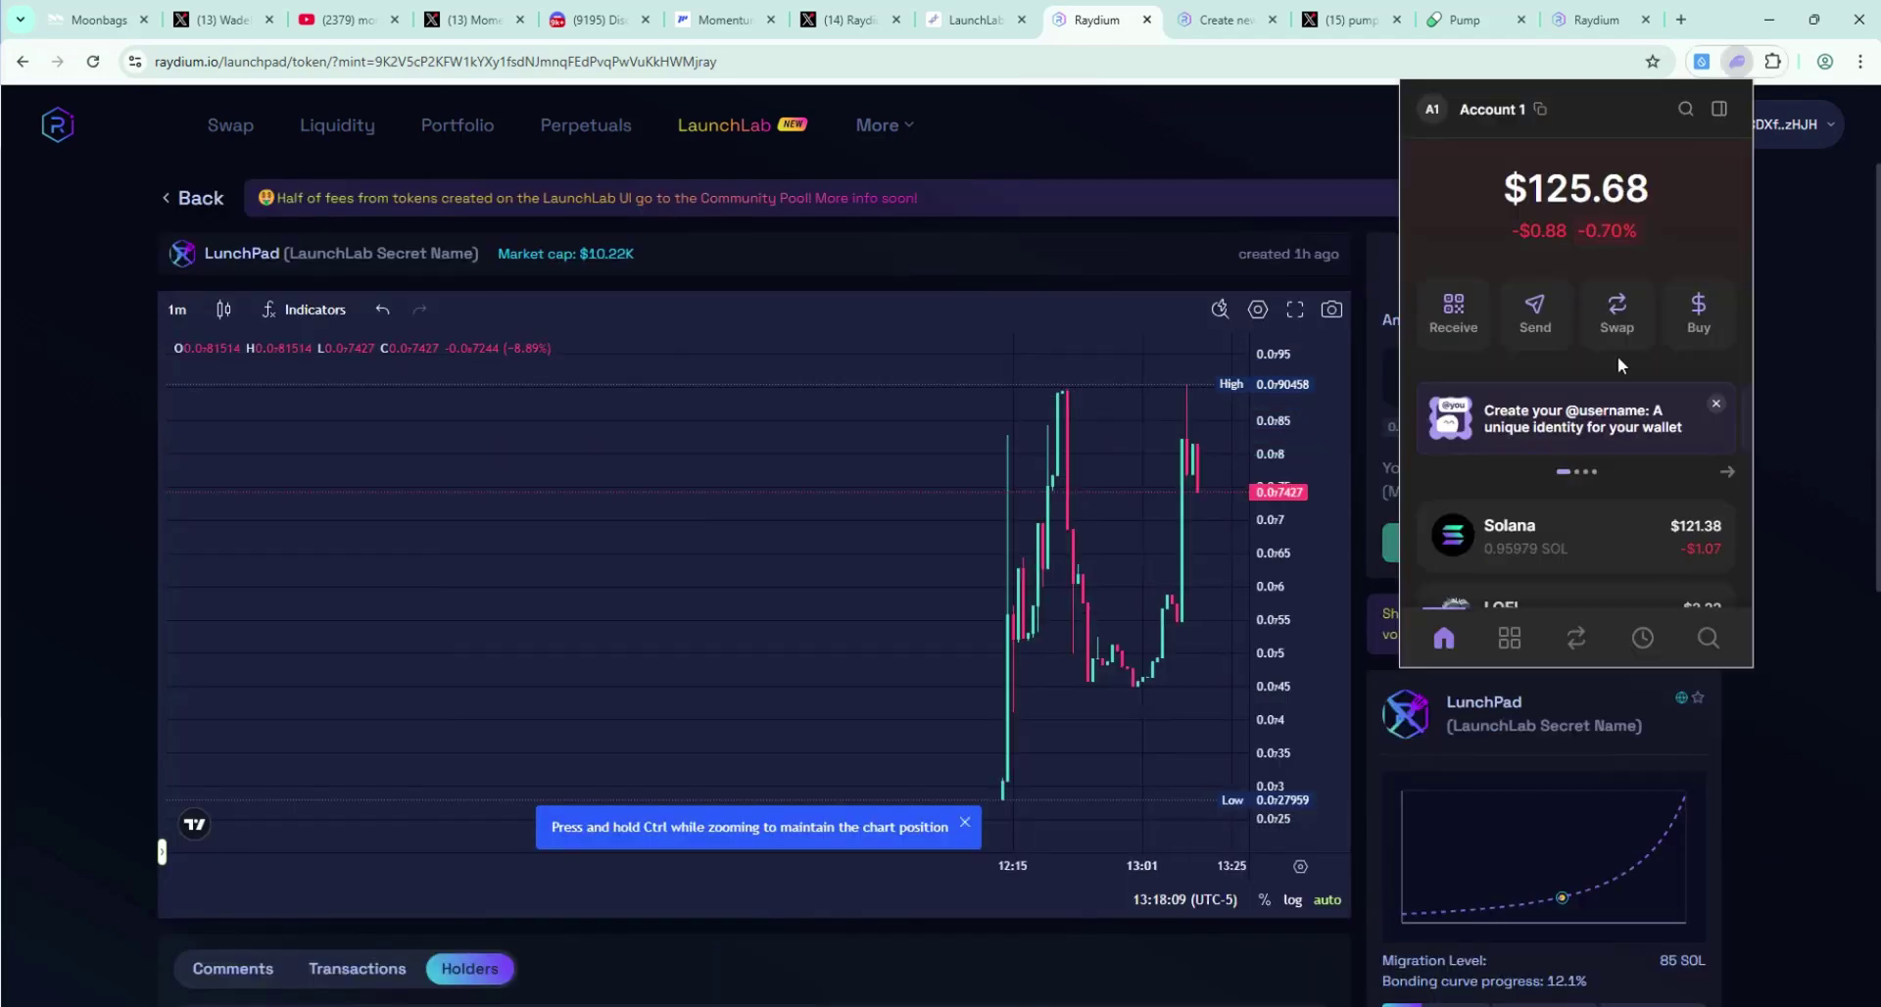
pyautogui.scroll(-5, 1603, 392)
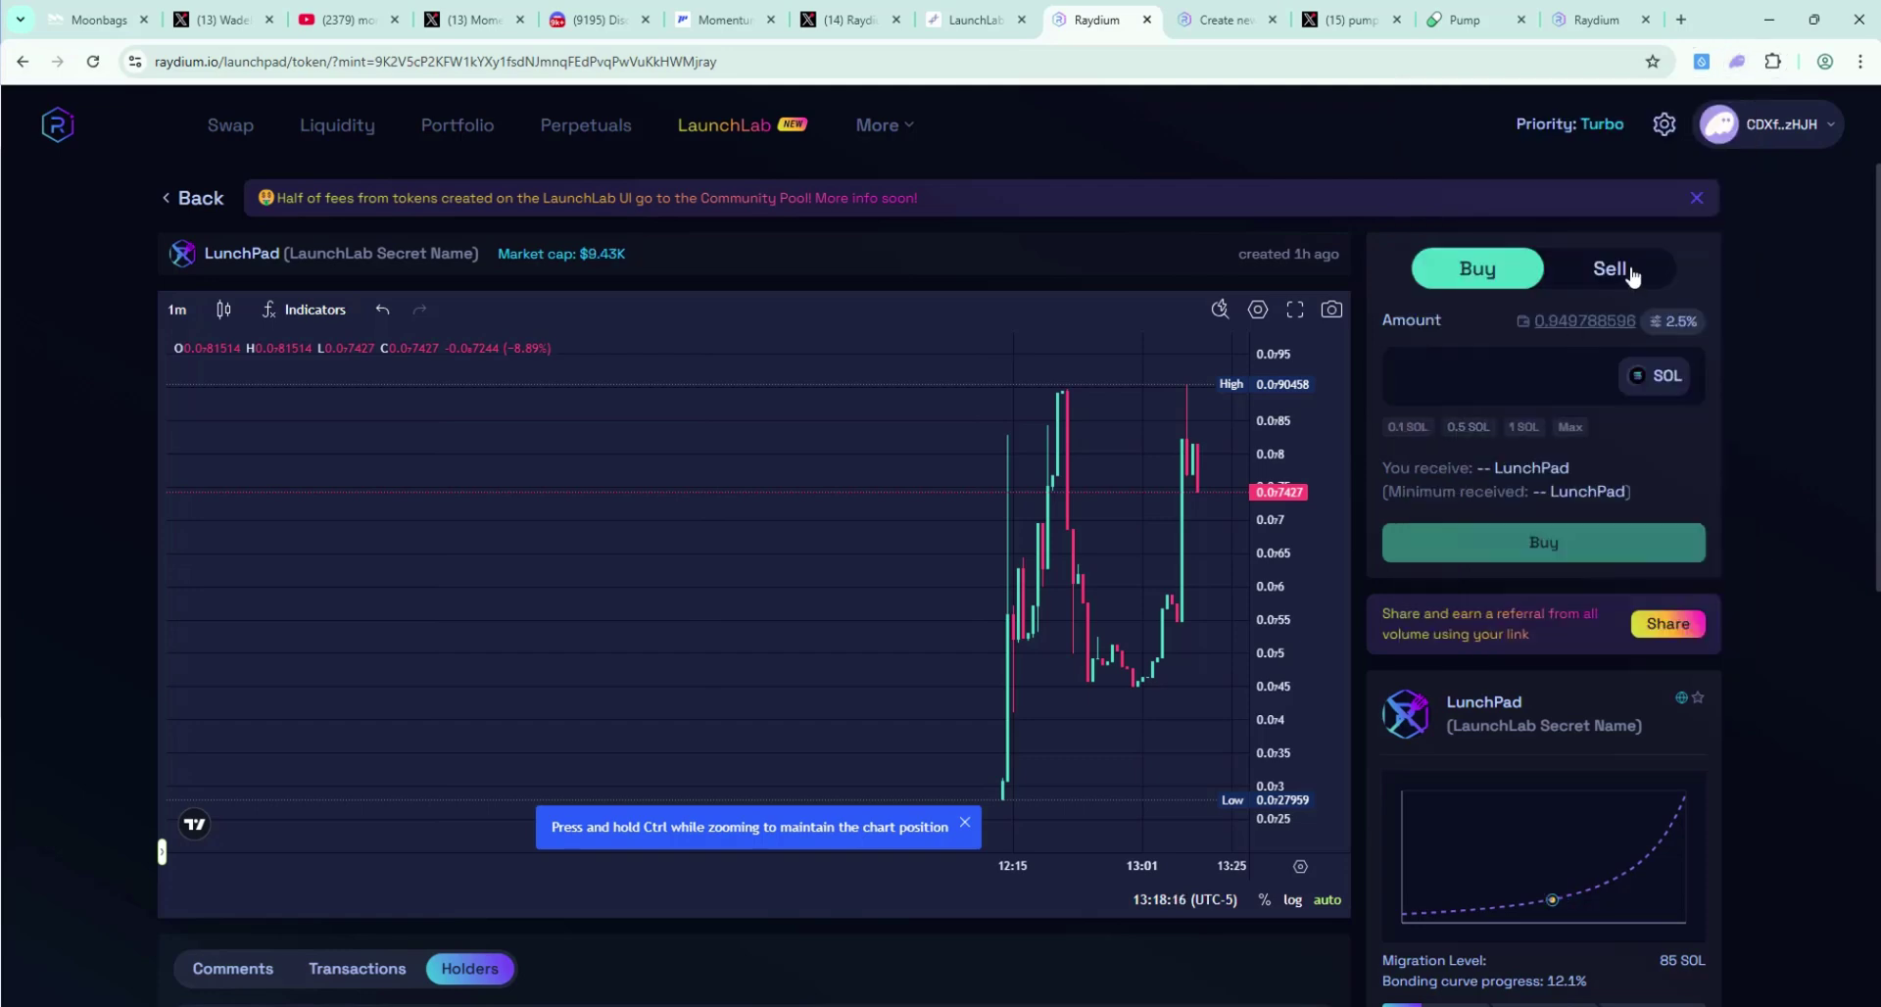
# Preview selling LunchPad with the Max, 50% and 25% amounts, finishing on the maximum amount
pyautogui.click(1612, 271)
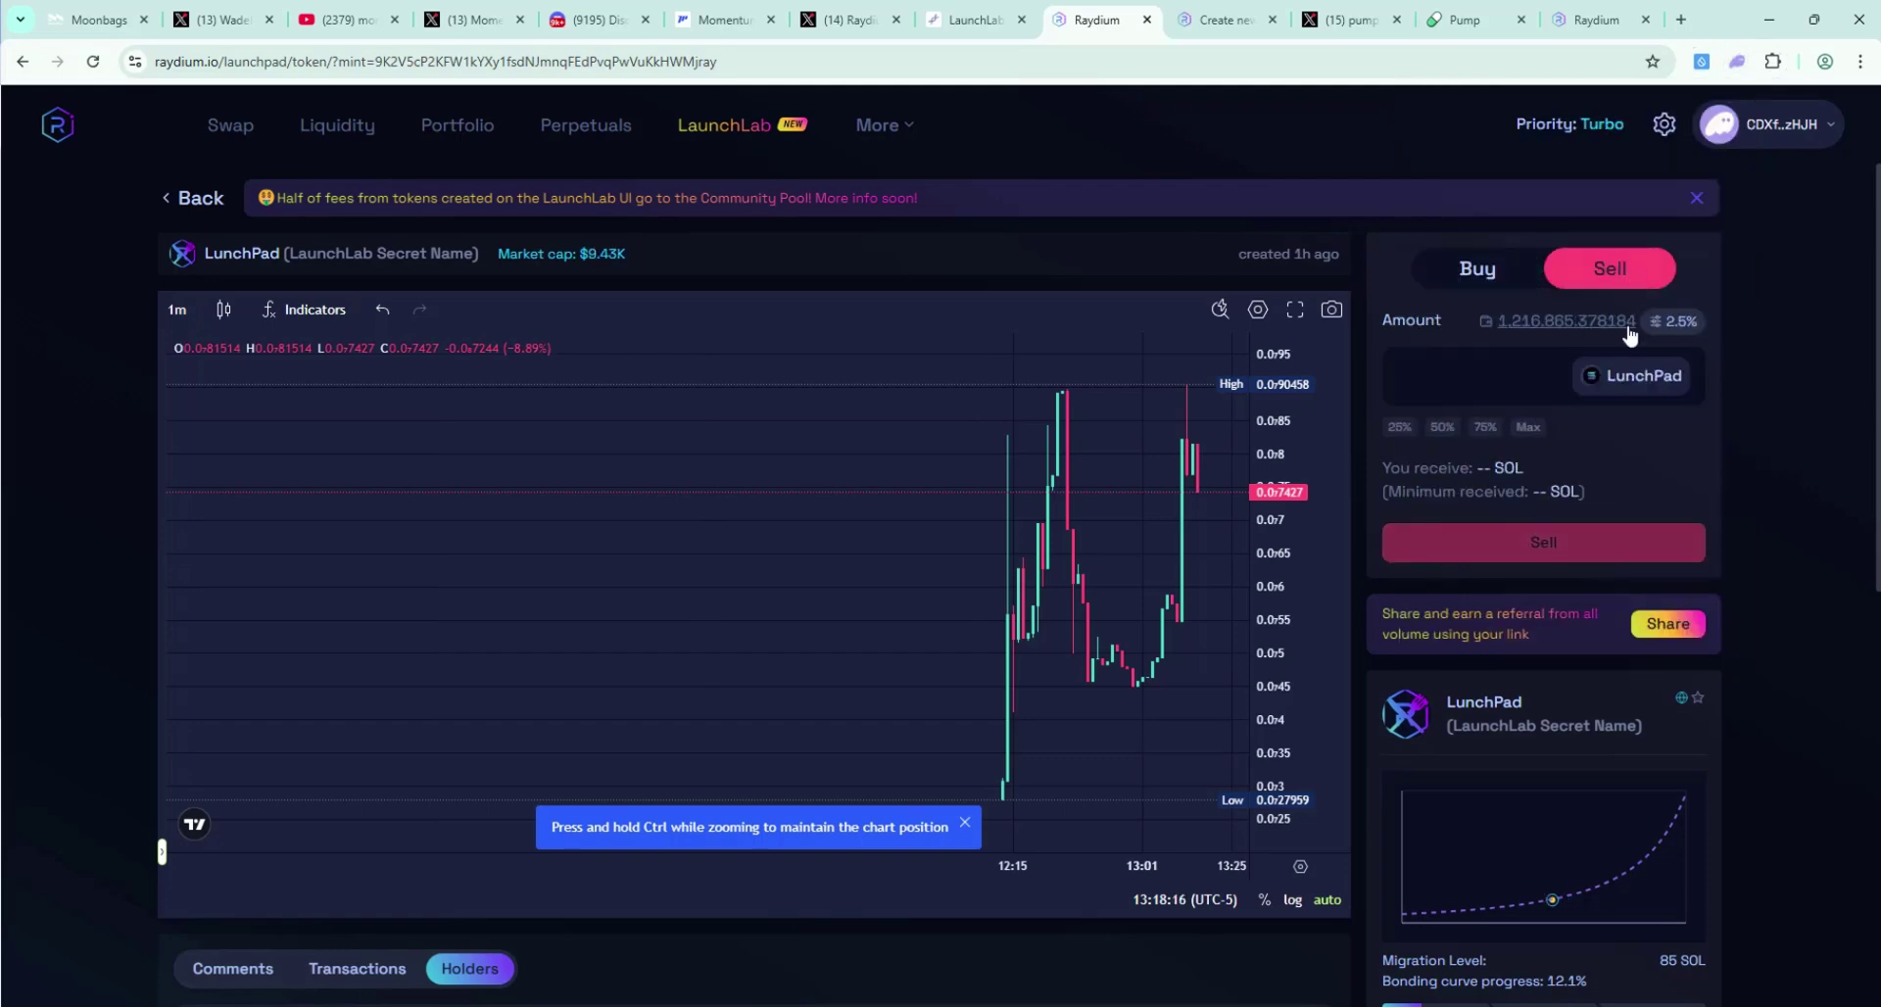
pyautogui.click(1529, 426)
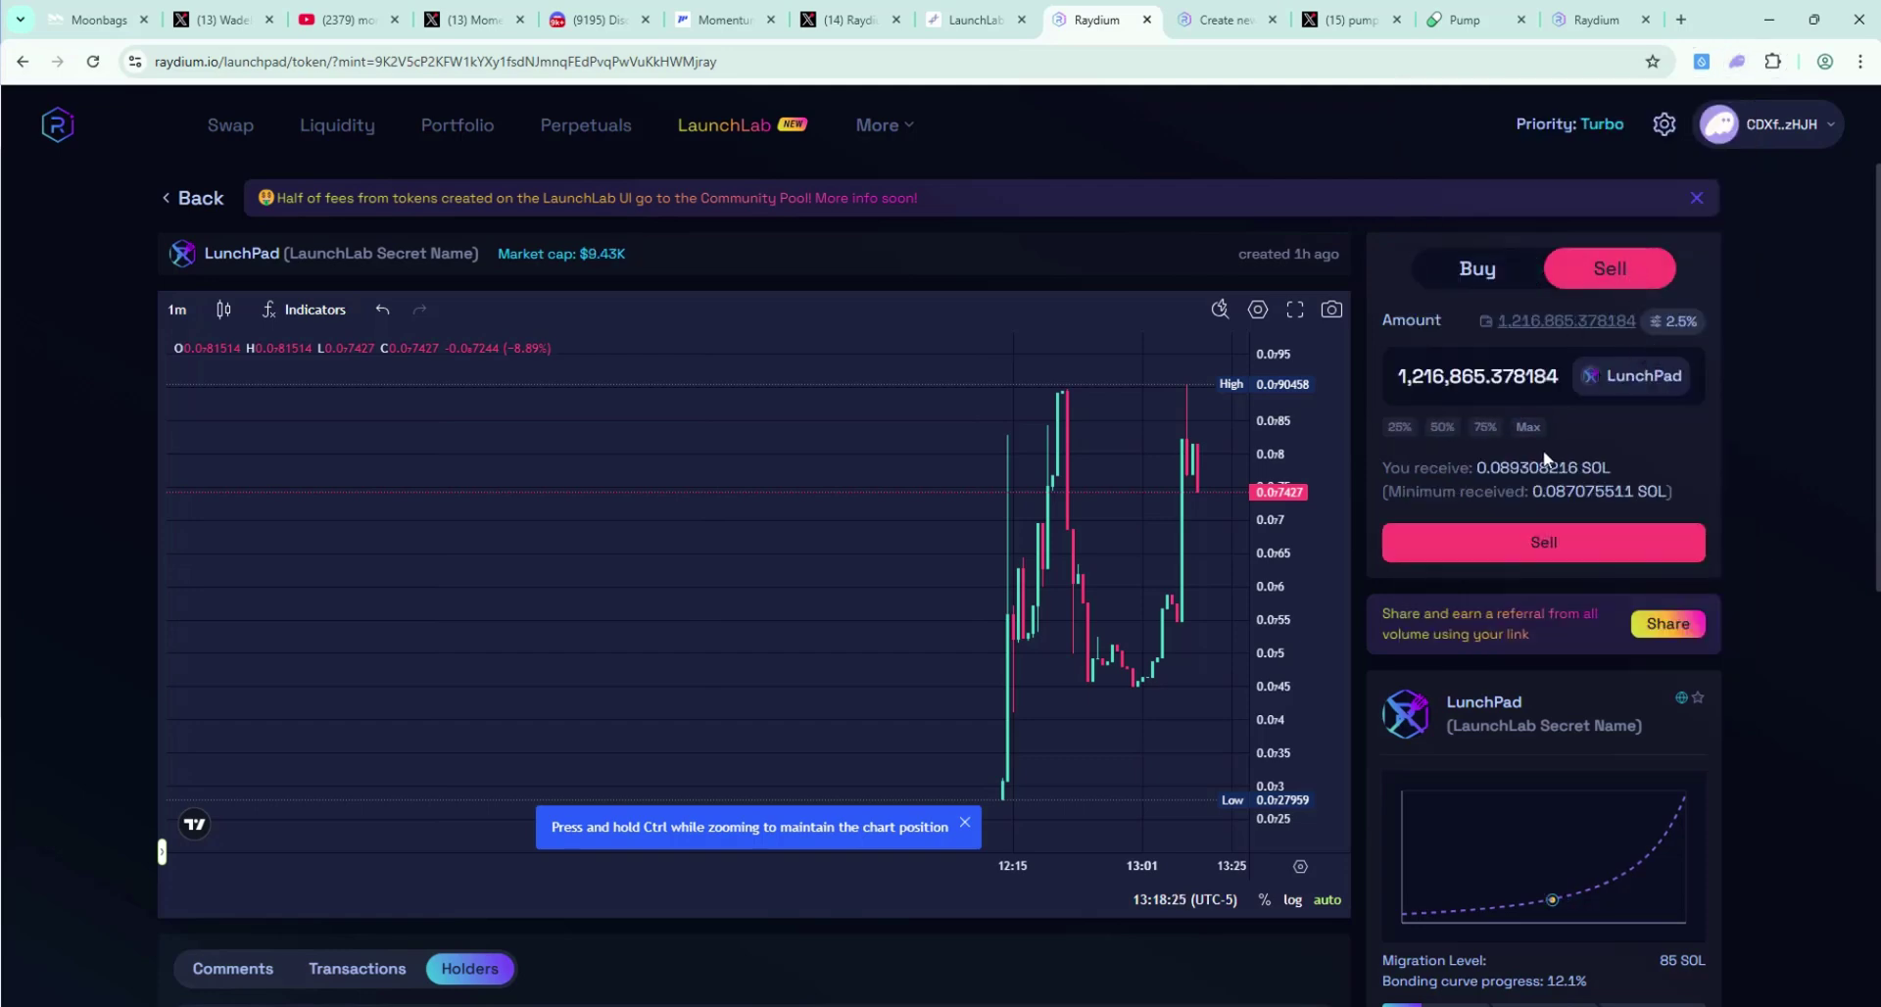
pyautogui.click(1442, 428)
pyautogui.click(1401, 428)
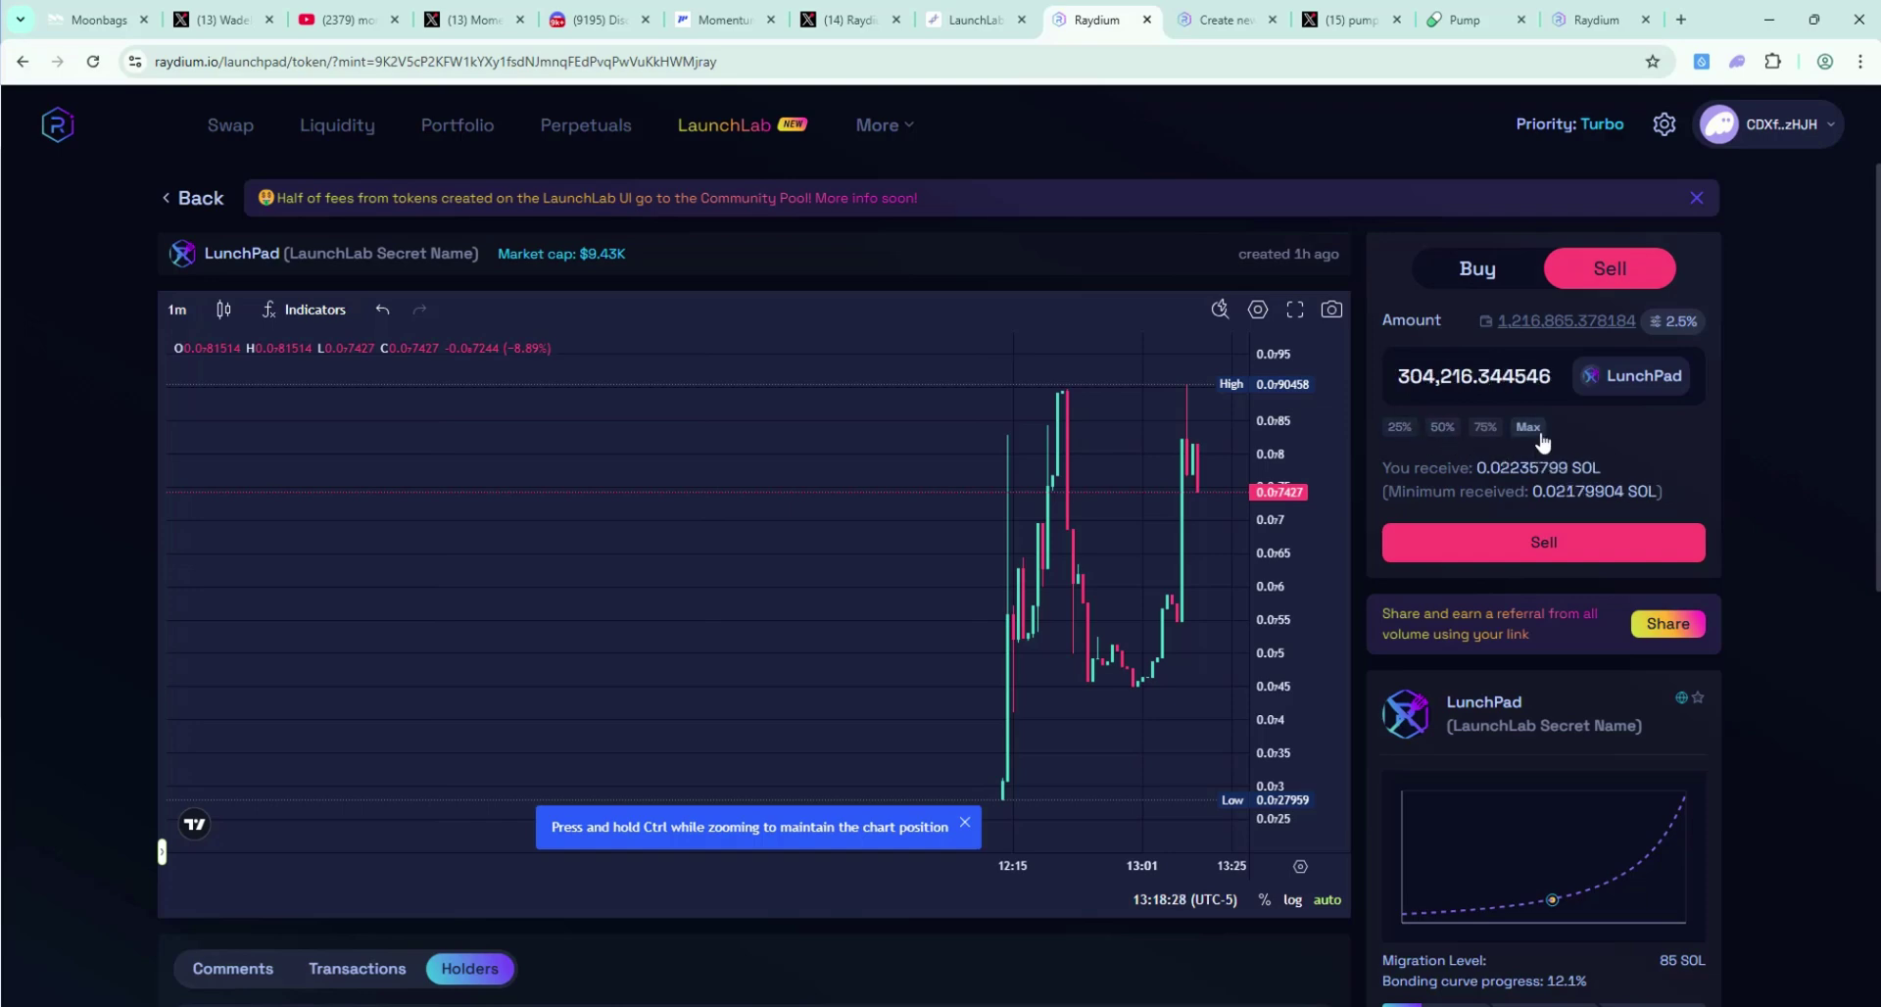
pyautogui.click(1529, 428)
# Return to the token creation form and view its LaunchLab mode with the curve preview
pyautogui.hotkey('ctrl', 'Tab')
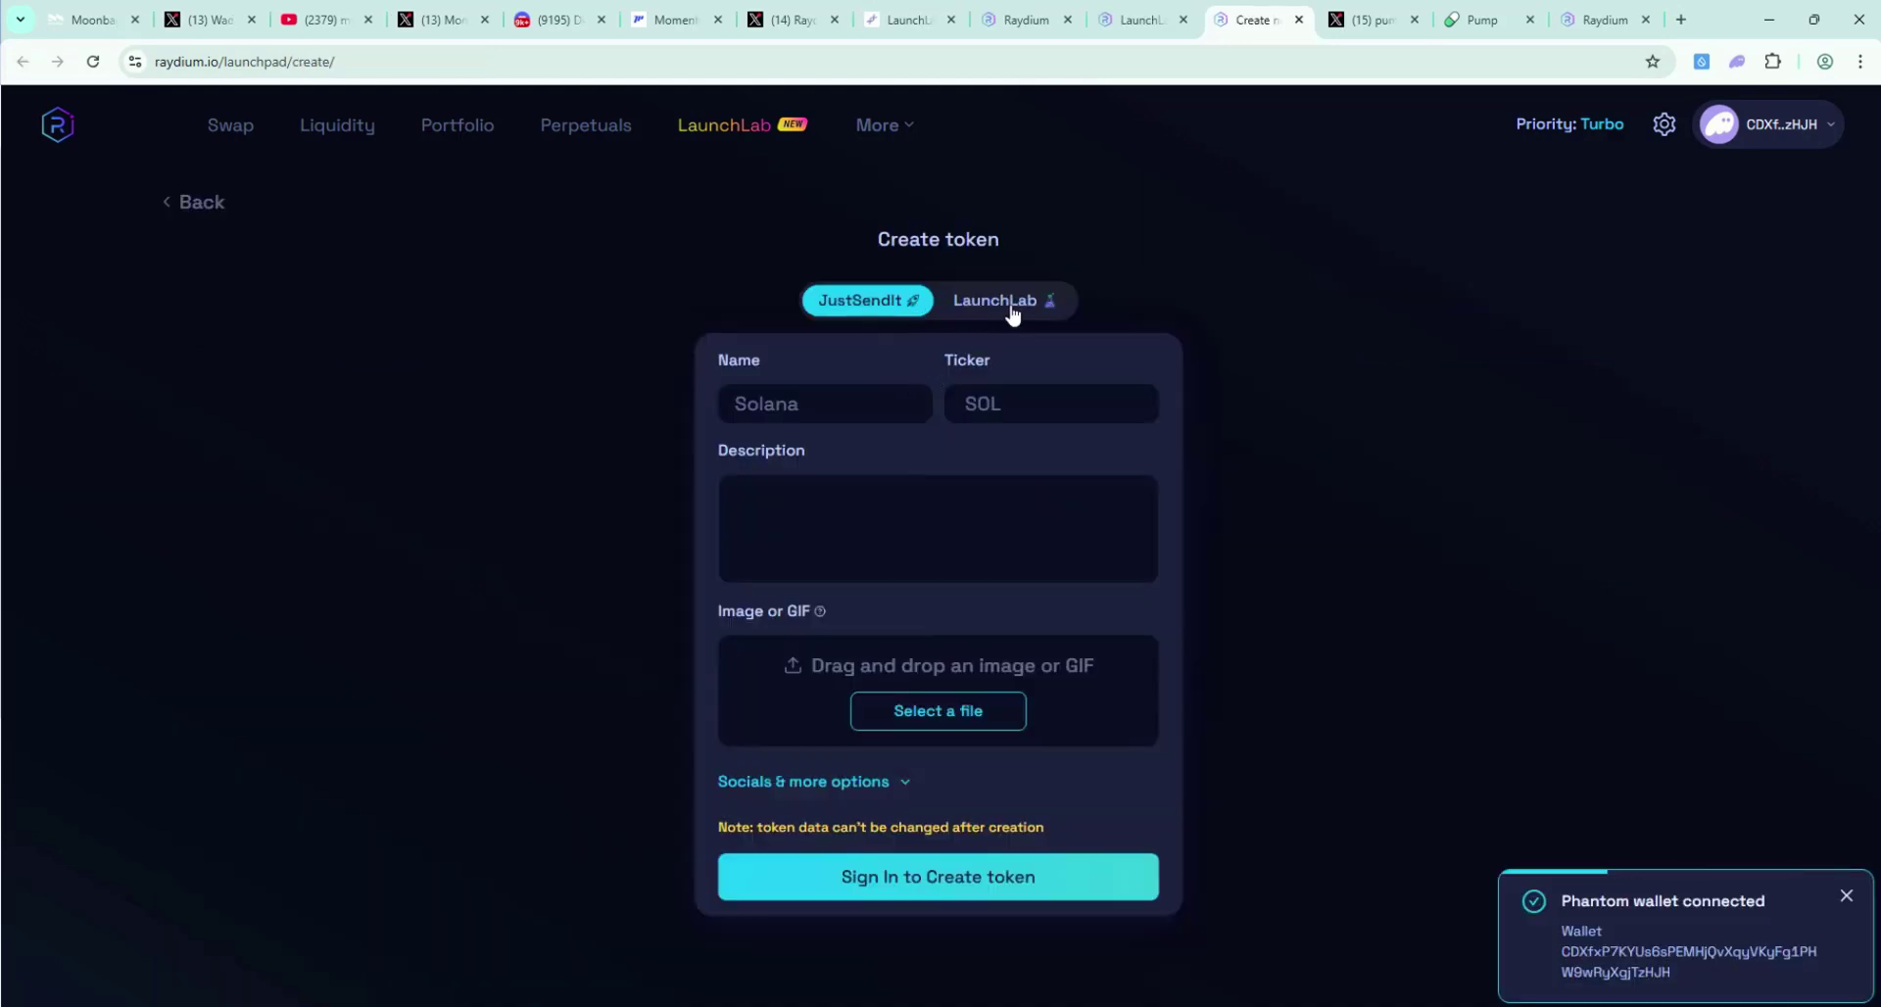
pyautogui.click(1013, 312)
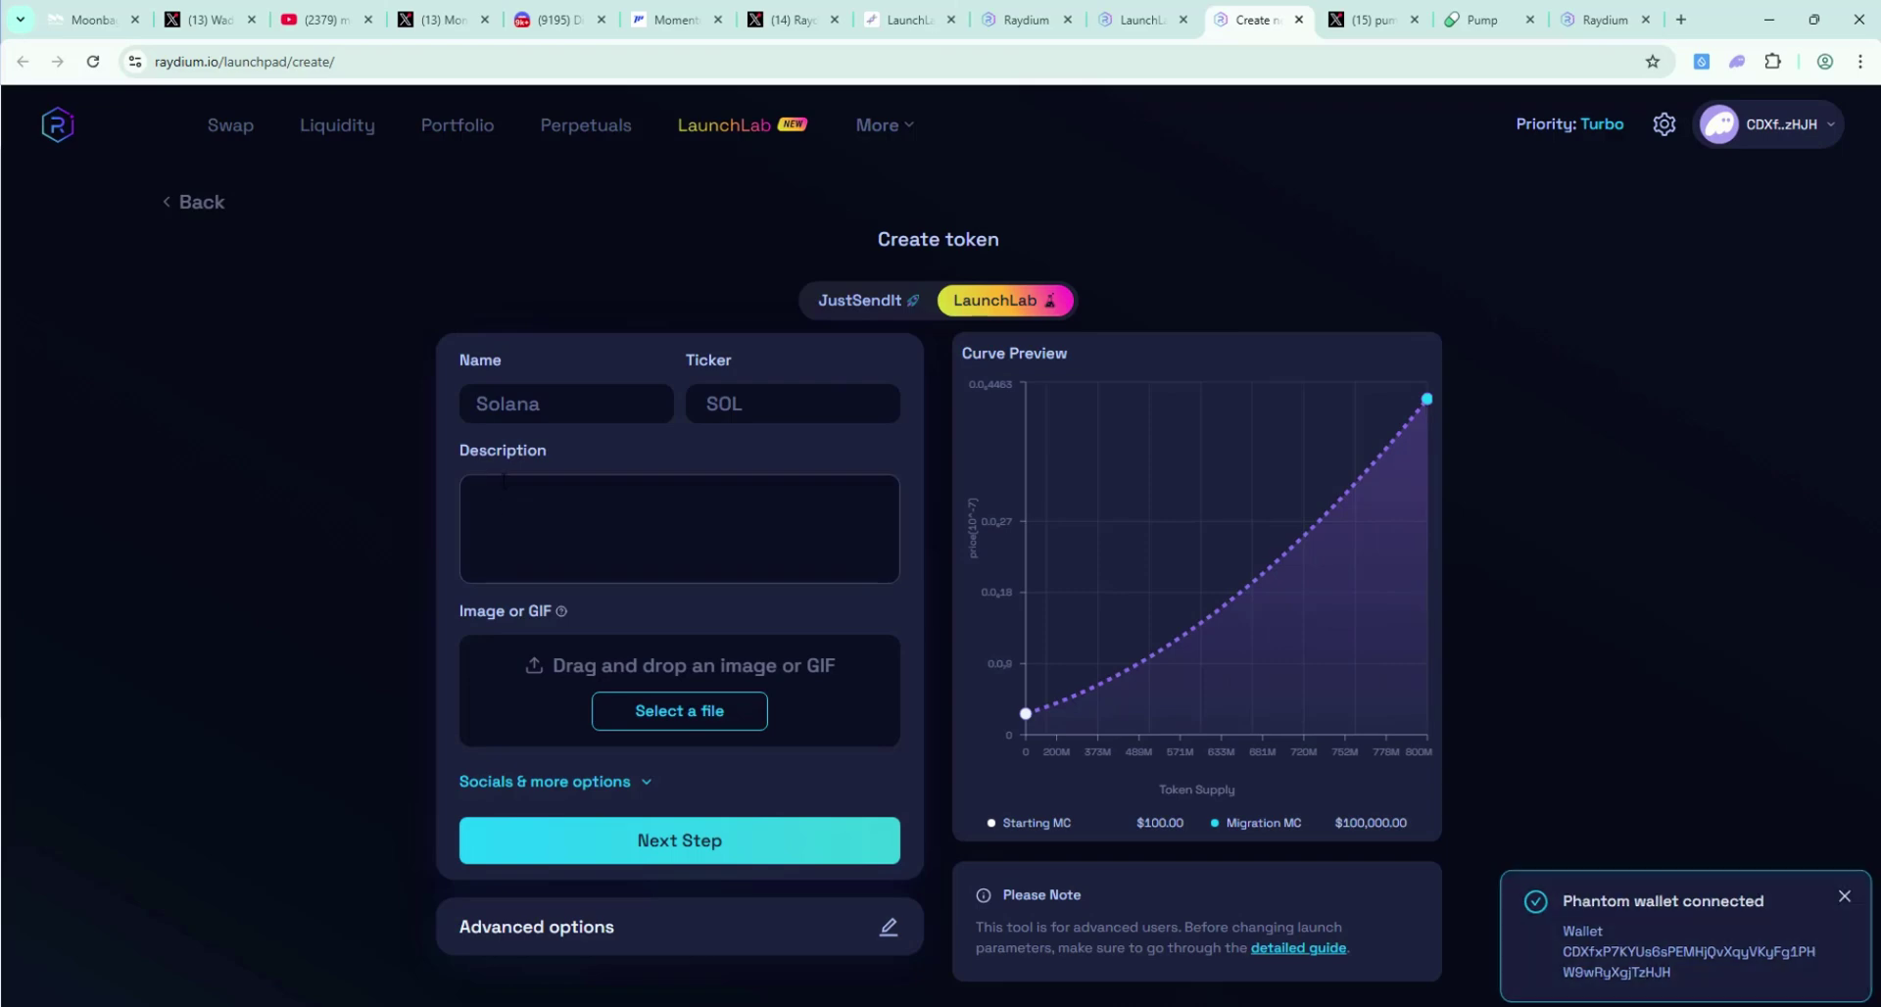
pyautogui.hotkey('ctrl', 'shift', 'Tab')
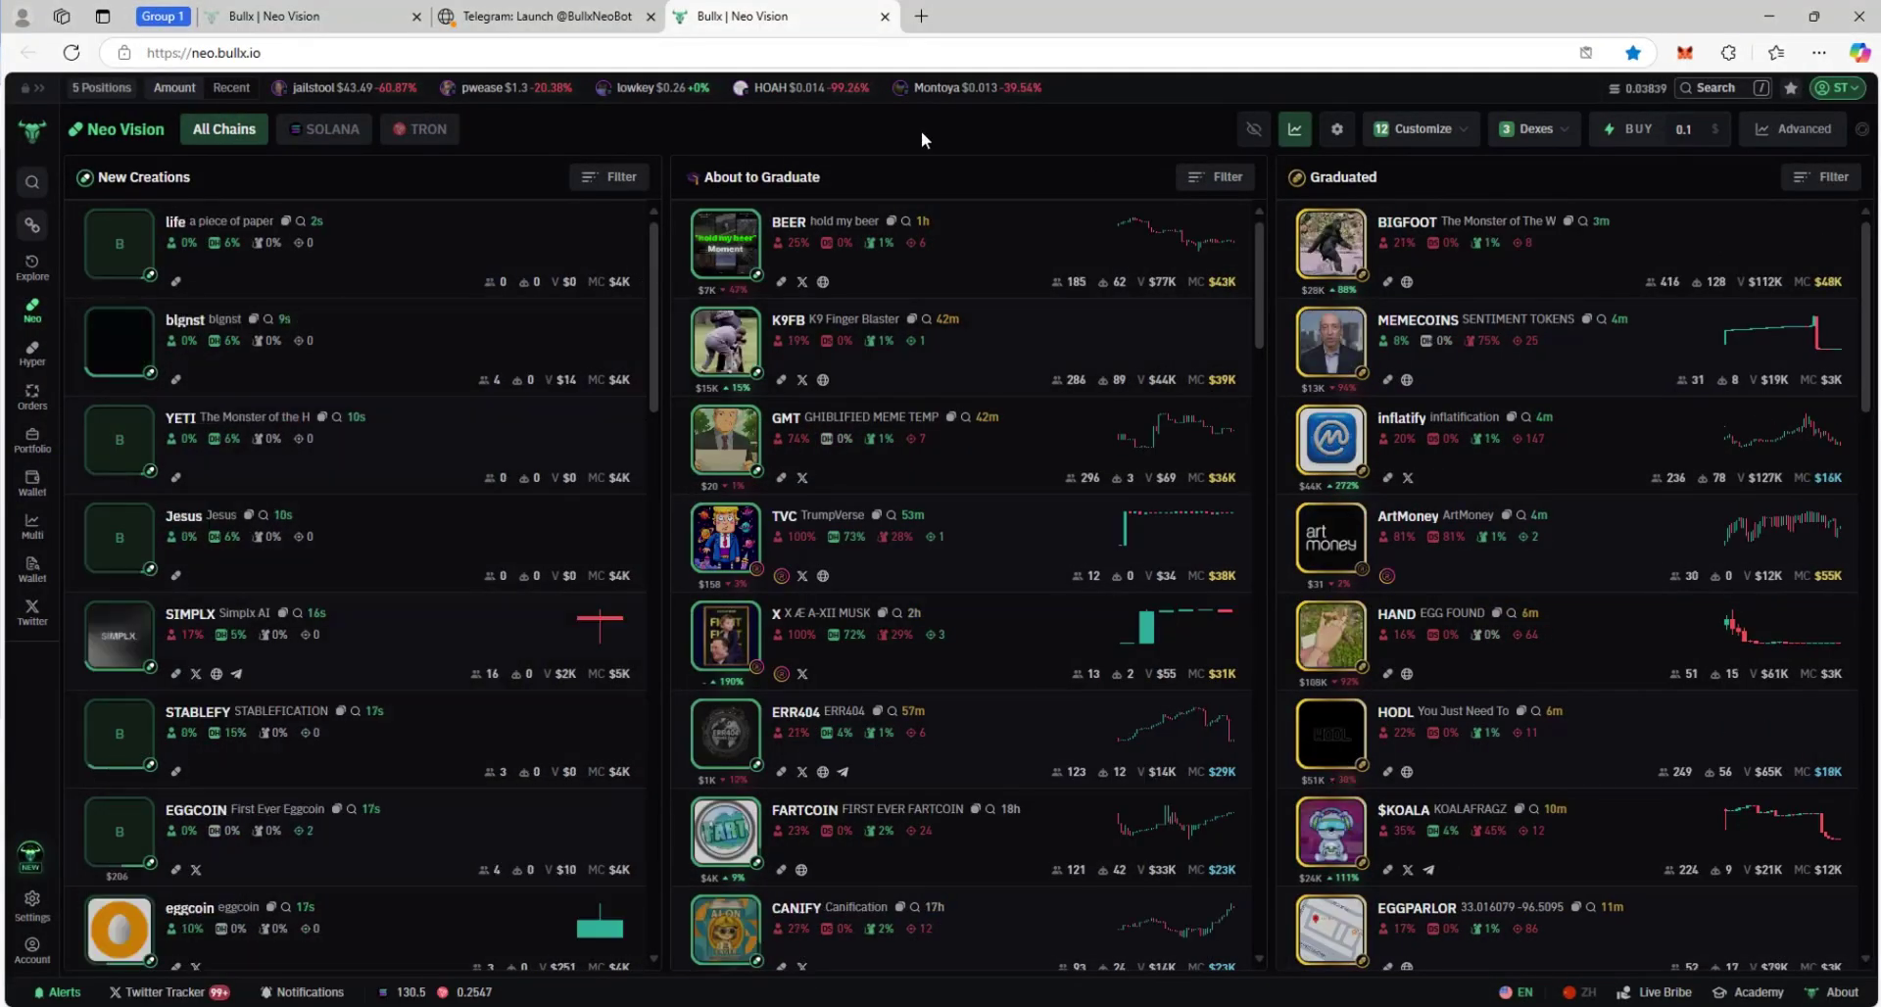
# Open the list of supported dexes in BullX Neo Vision
pyautogui.click(1557, 137)
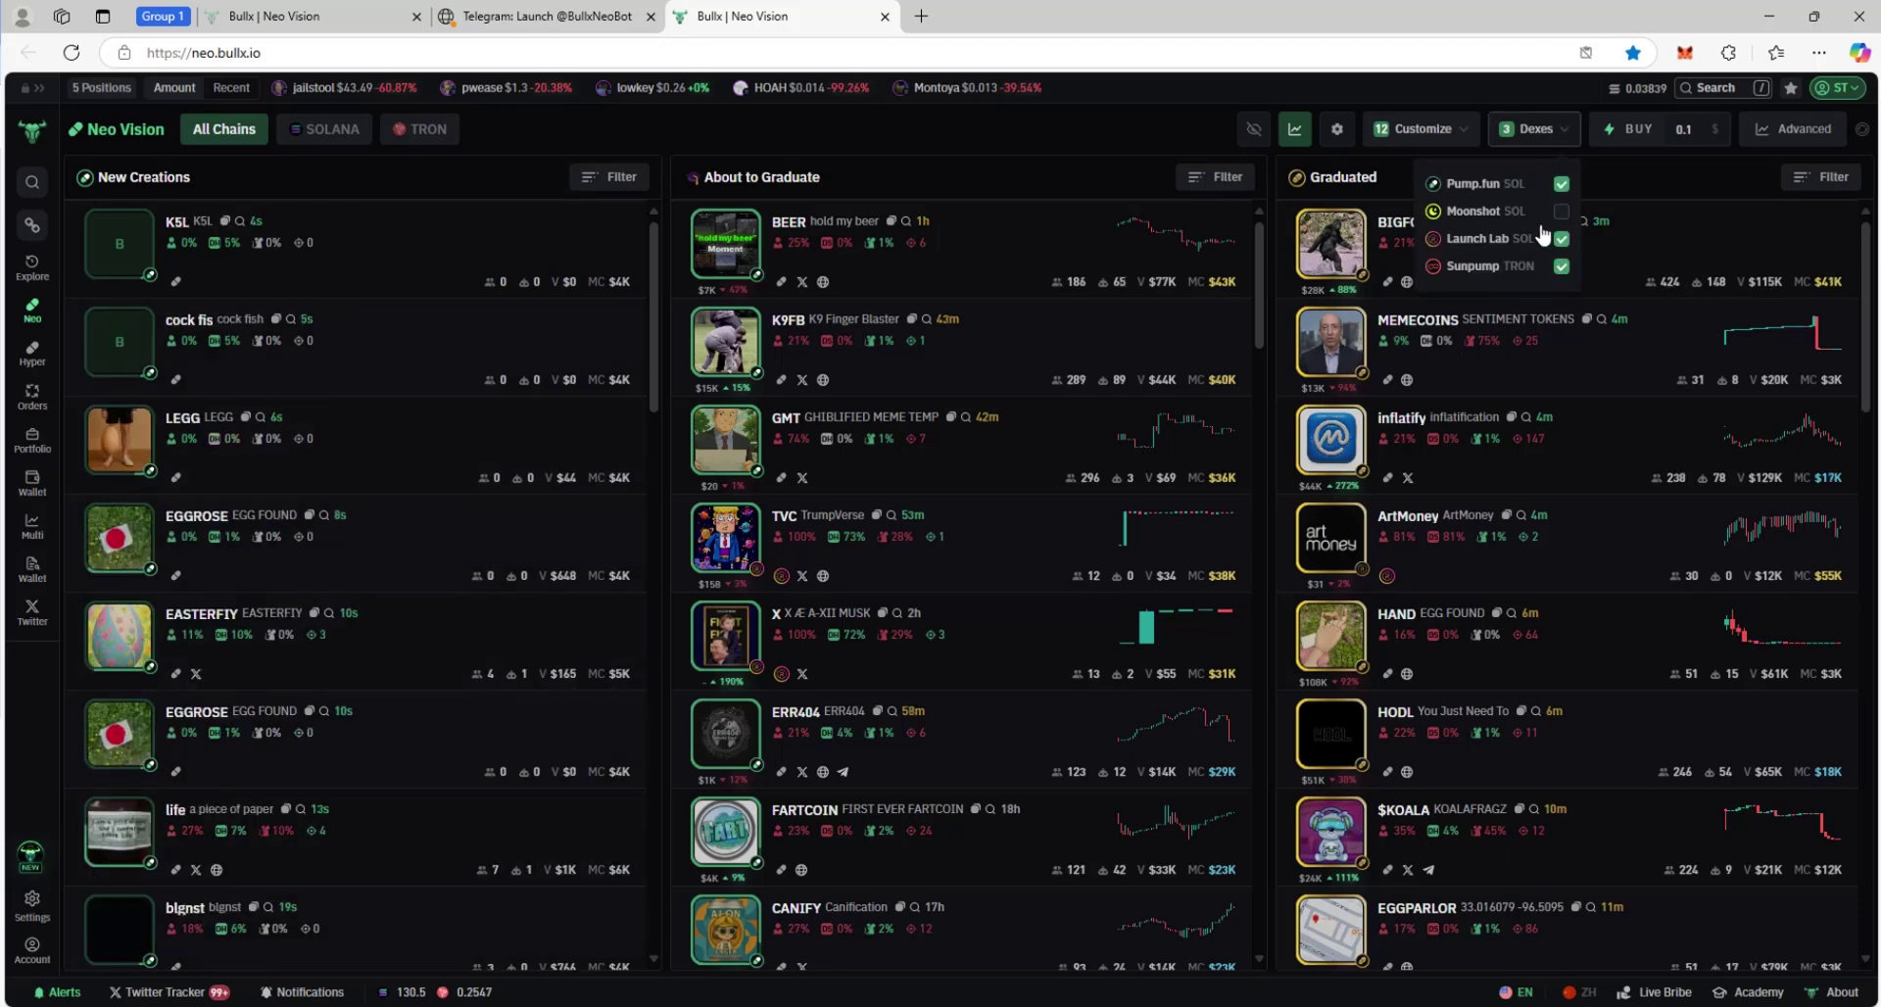